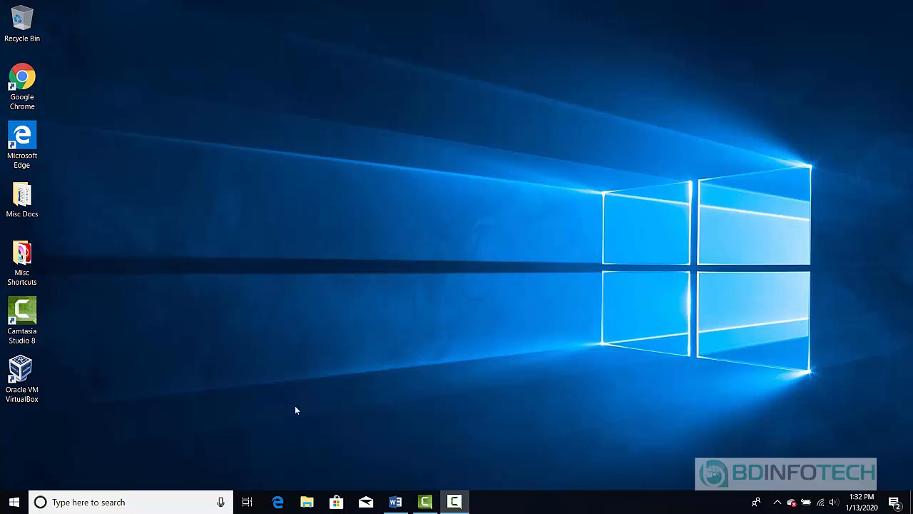
- Search Windows for 'oracl' and launch Oracle VM VirtualBox from the best match
left_click(129, 503)
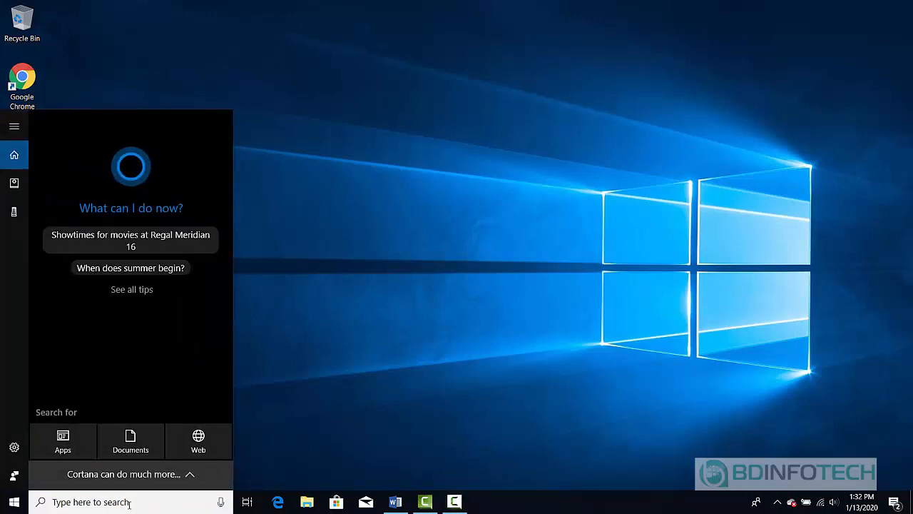
type("oracl")
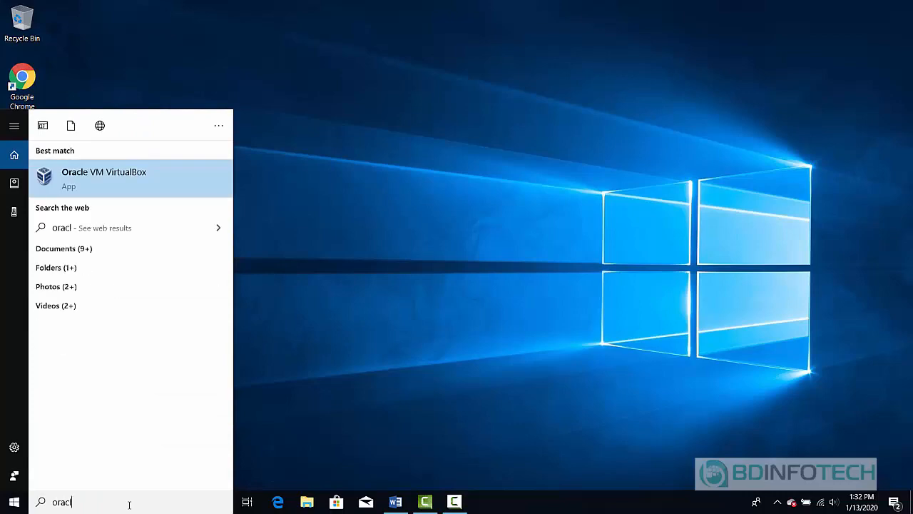
left_click(130, 182)
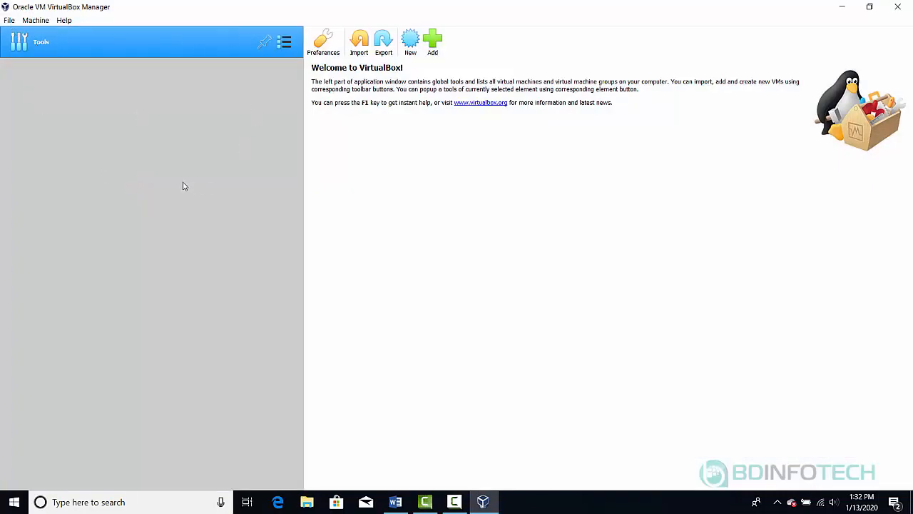
- Start a new VM named DC01CONTOSO with version Windows 2016 (64-bit)
left_click(410, 43)
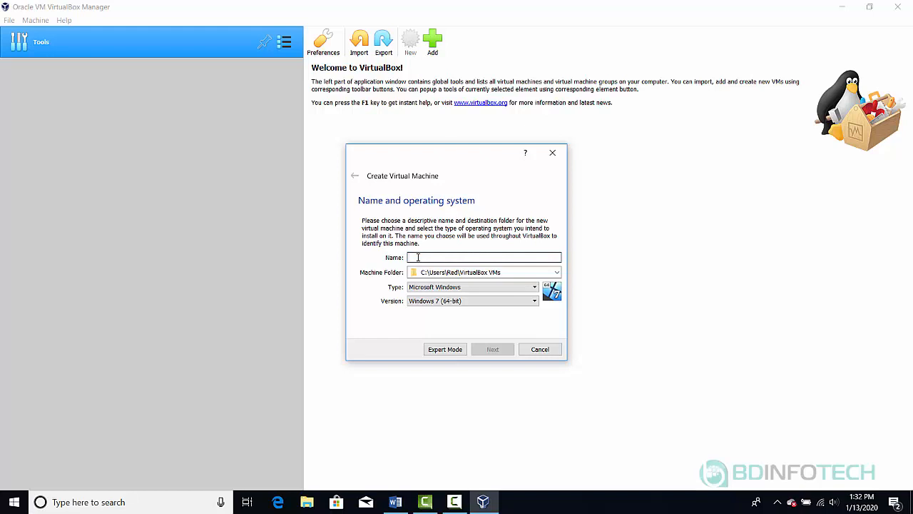
type("D")
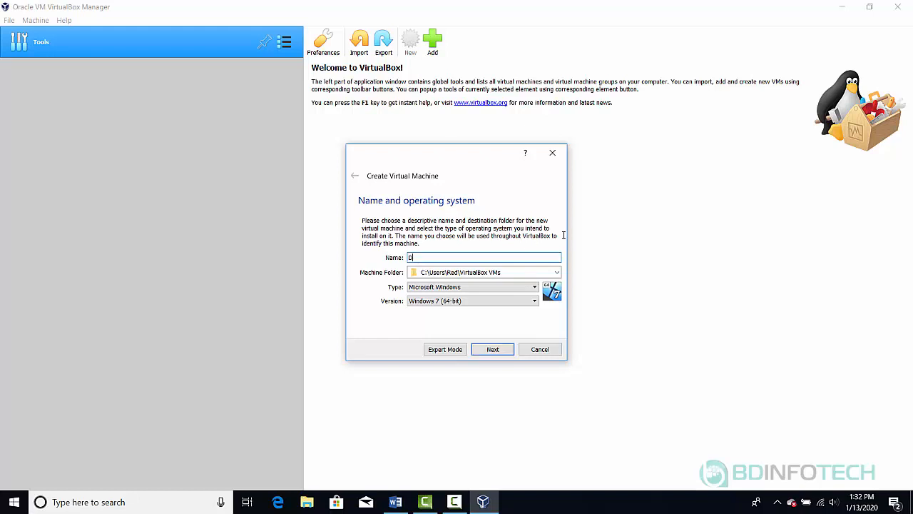
type("C01CONTOSO")
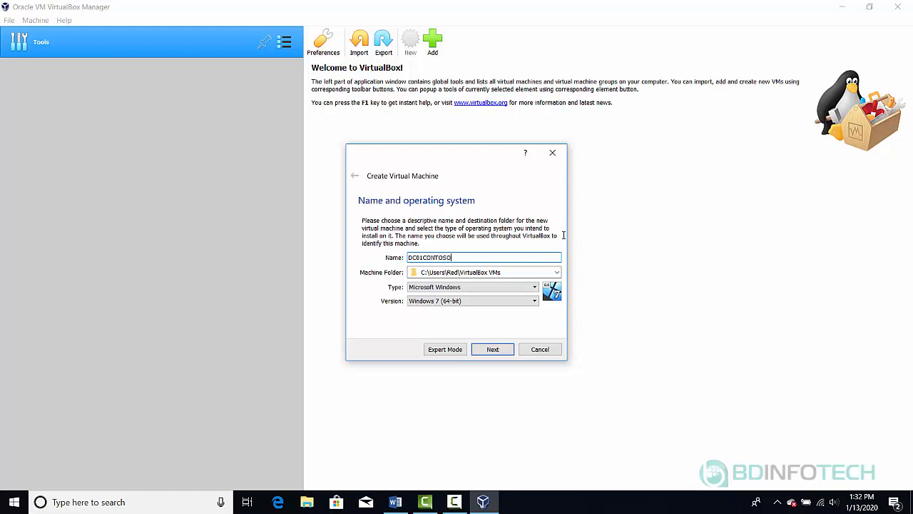
left_click(529, 305)
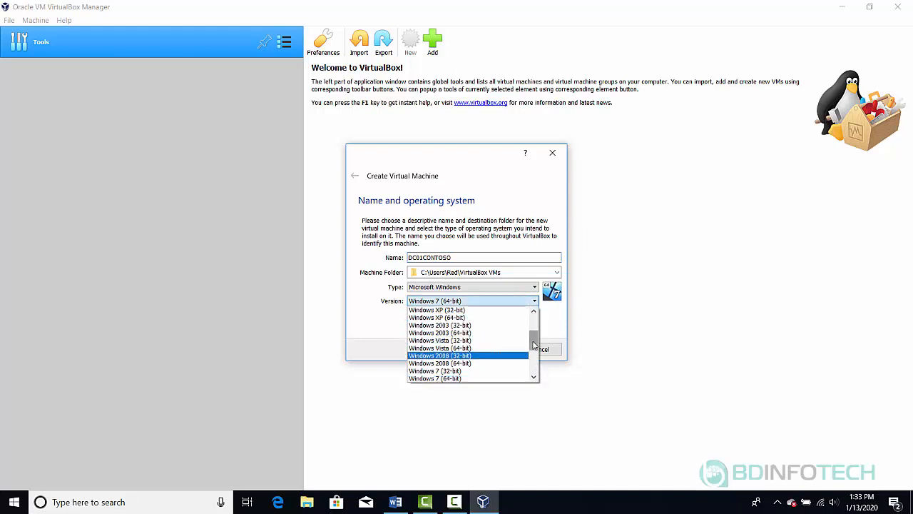
left_click_drag(533, 345, 533, 367)
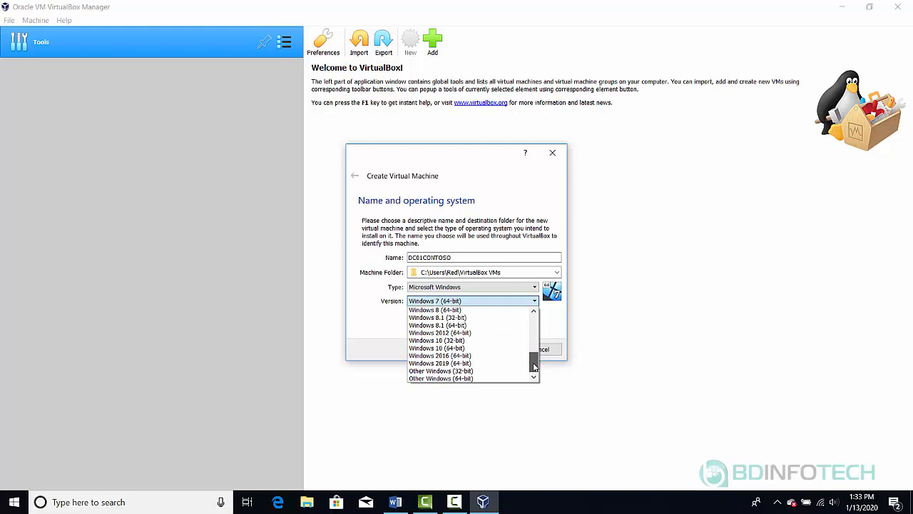
left_click(478, 356)
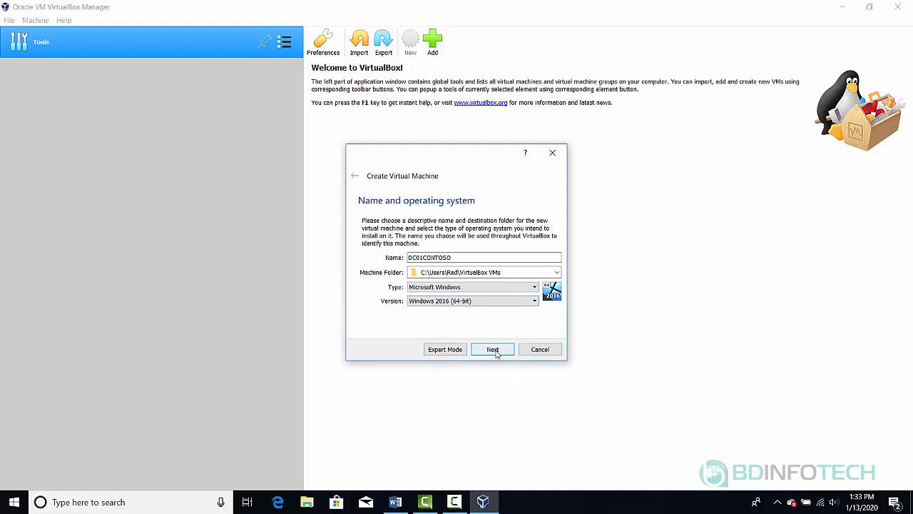
left_click(494, 349)
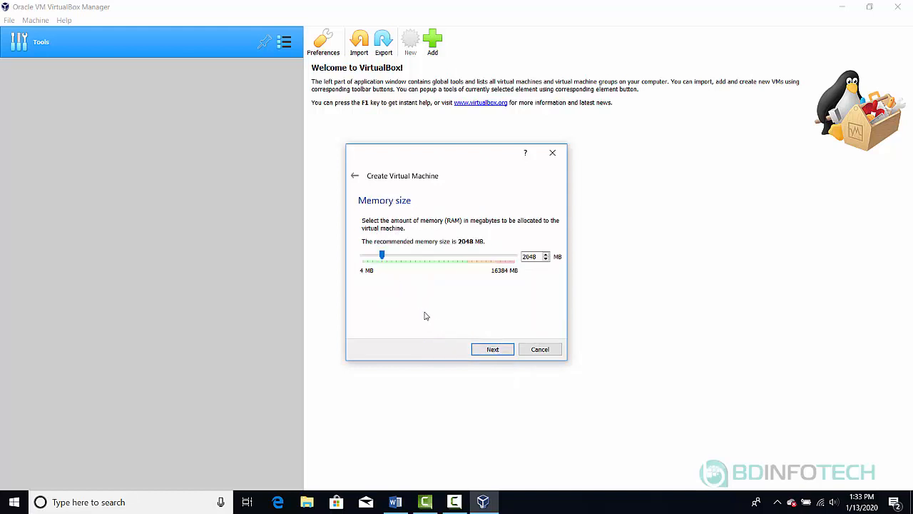
- Keep 2048 MB of memory and choose to create a new virtual hard disk
left_click(490, 350)
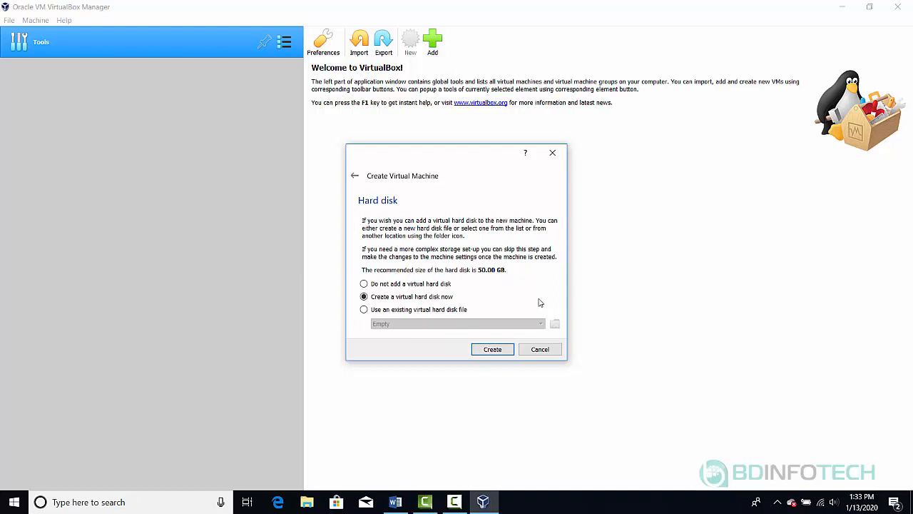
left_click(491, 349)
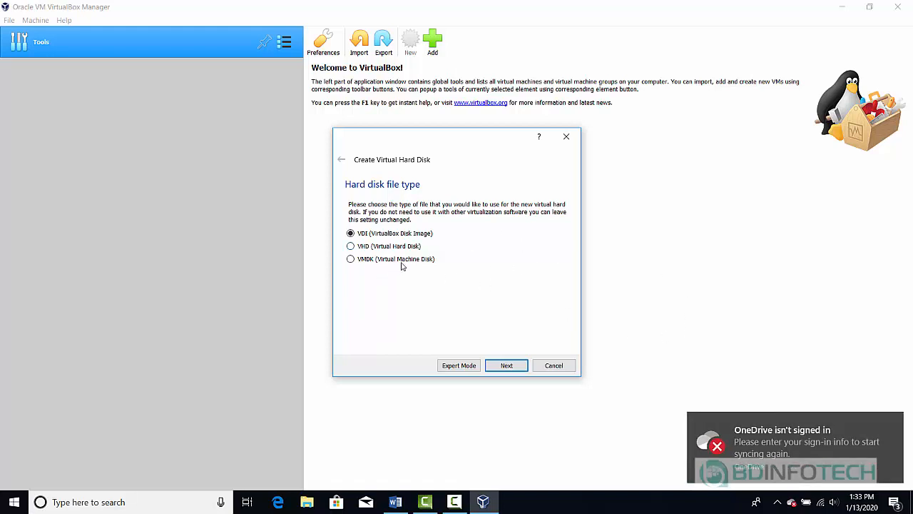
- Create a 50 GB dynamically allocated VMDK disk, finishing the DC01CONTOSO machine
left_click(352, 260)
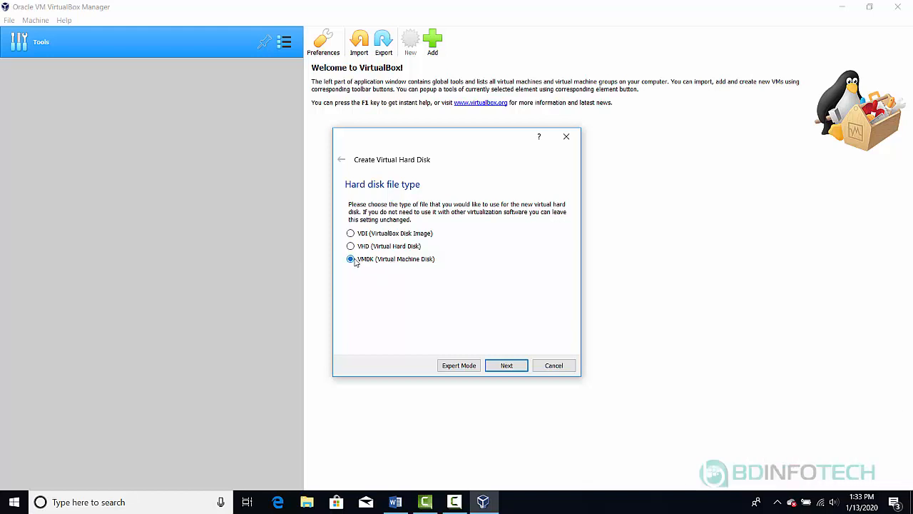
left_click(507, 365)
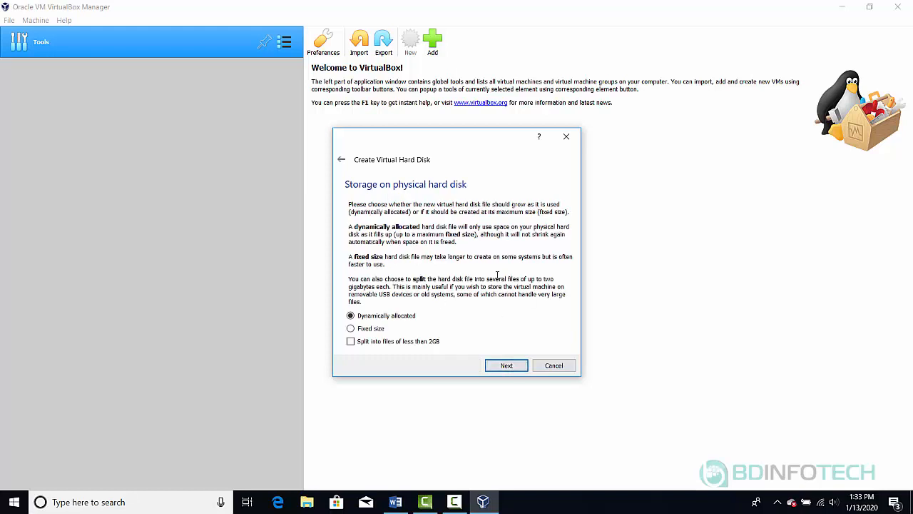
left_click(506, 365)
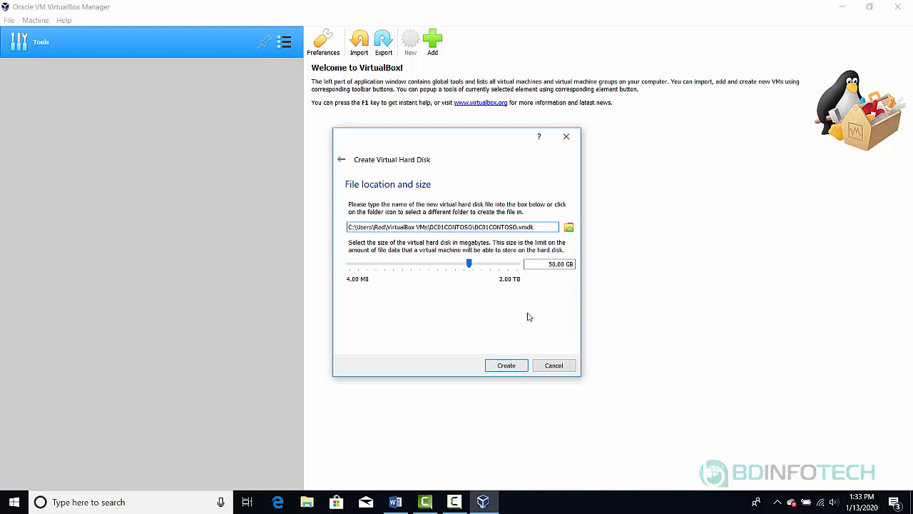
left_click(504, 367)
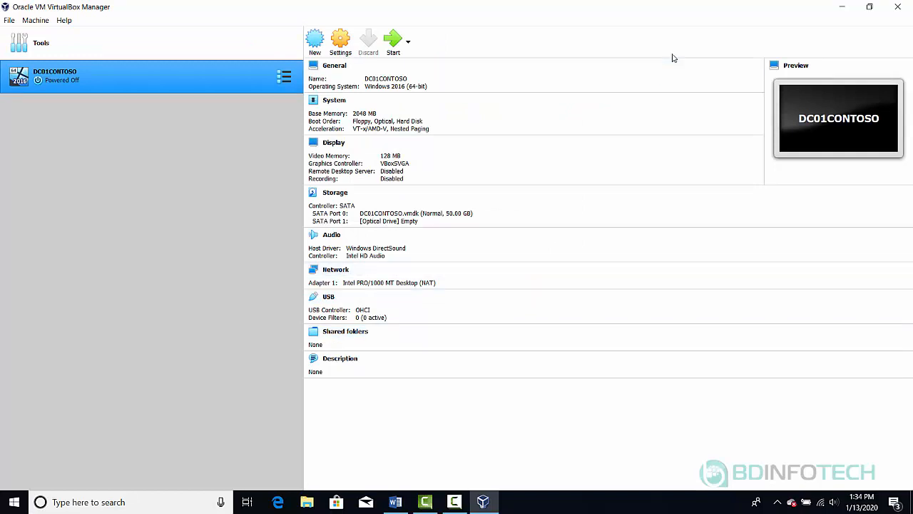
- Start the DC01CONTOSO virtual machine
left_click(397, 43)
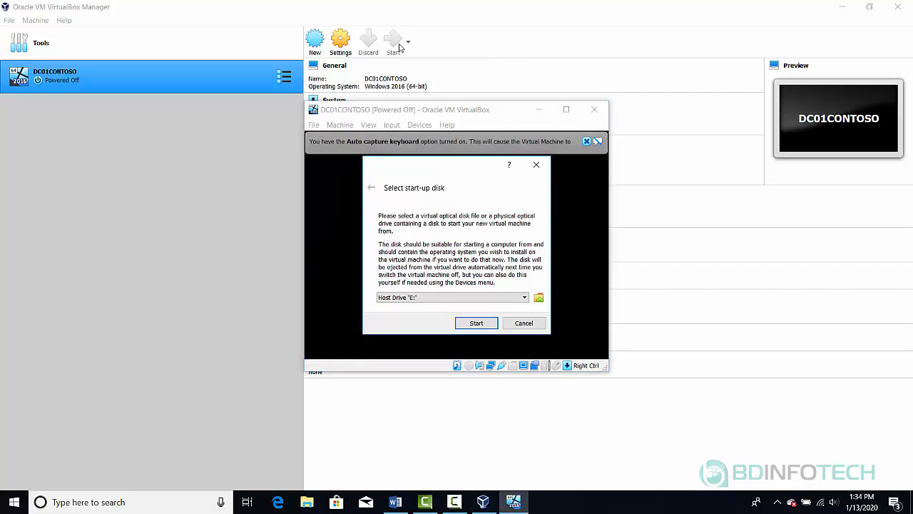
- Add the Windows Server 2016 Datacenter EVAL ISO from D:\Installers and boot from it
left_click(539, 298)
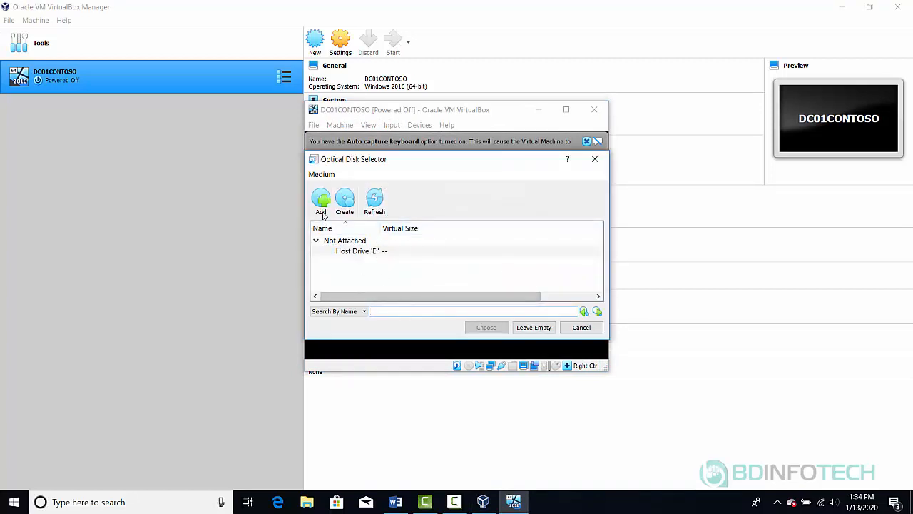
left_click(322, 206)
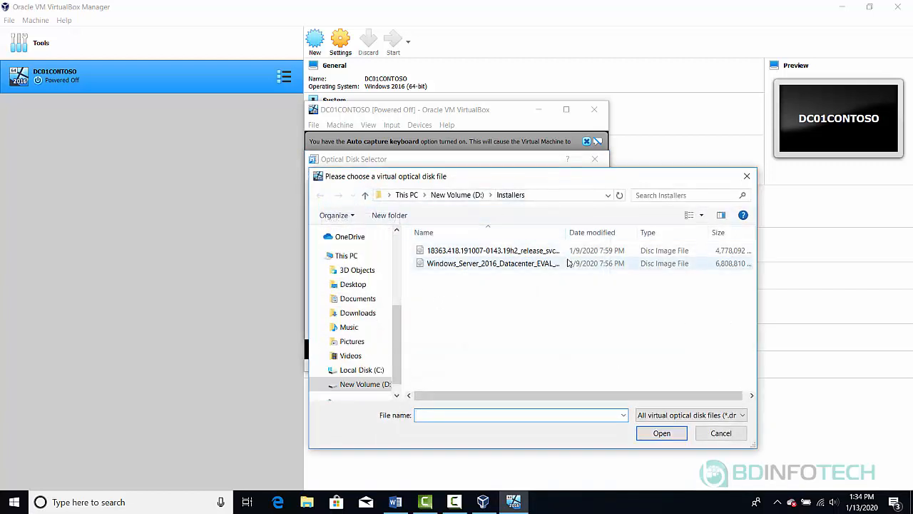
left_click(367, 385)
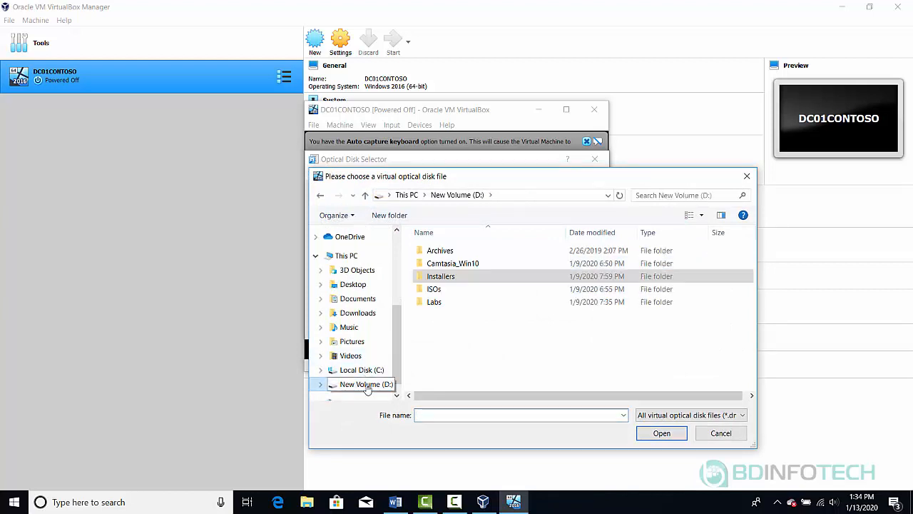
left_click(474, 277)
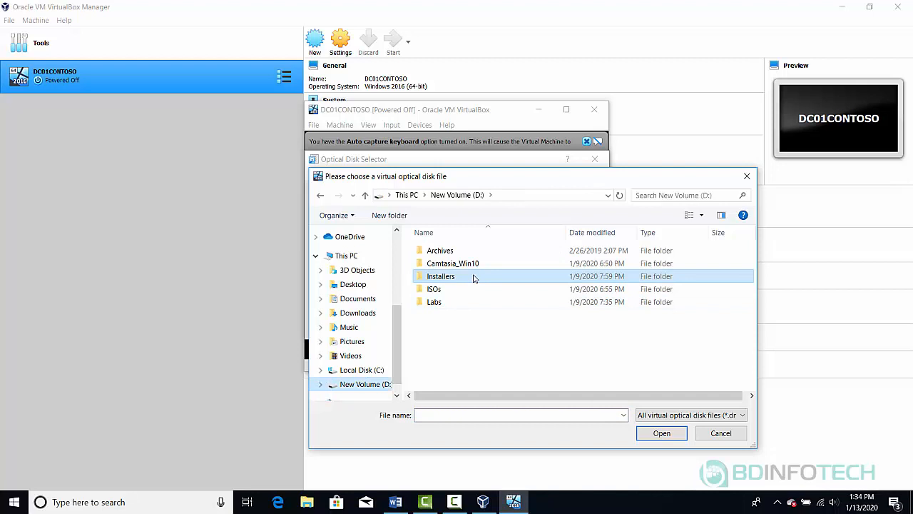
double_click(474, 277)
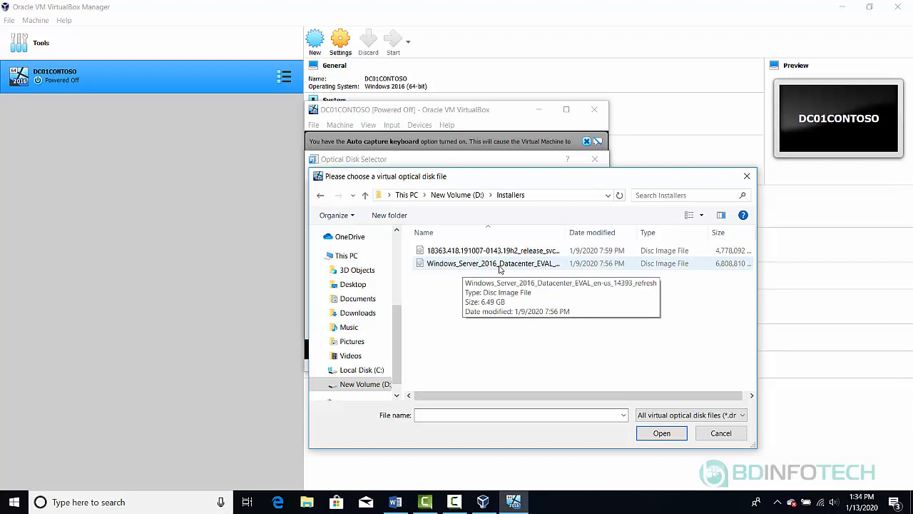
double_click(499, 264)
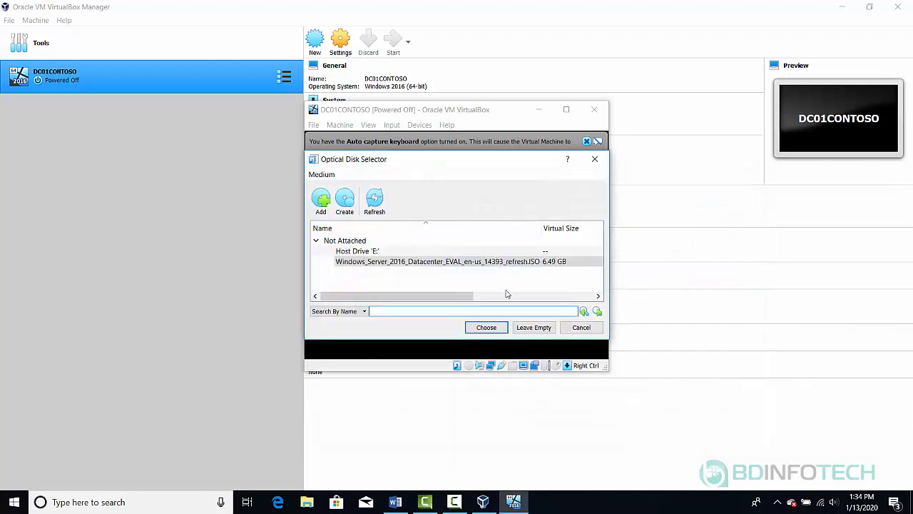
left_click(485, 328)
left_click(478, 325)
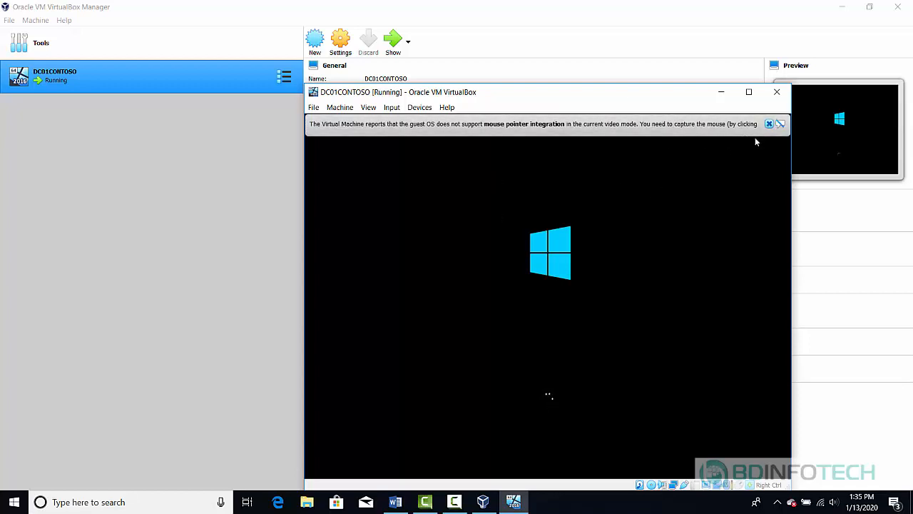
- Dismiss the mouse integration notice, keep English (United States) defaults, and choose Install now
left_click(770, 124)
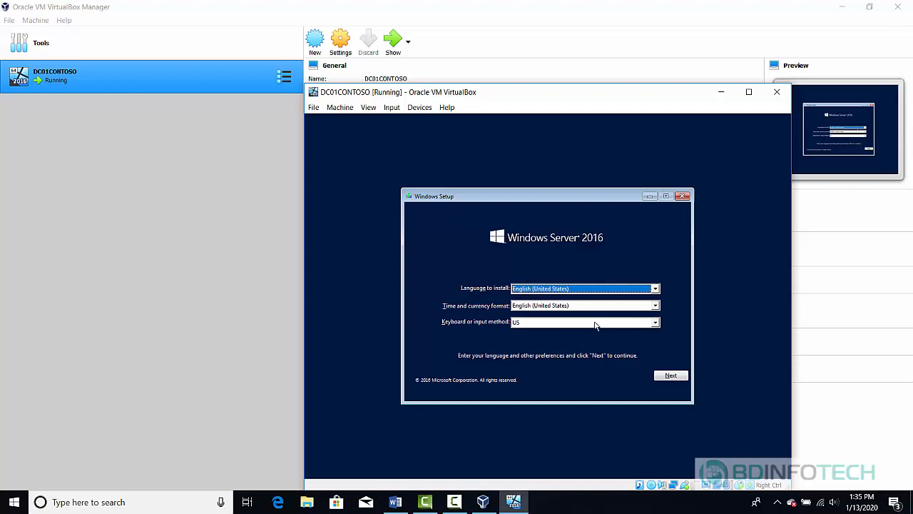
left_click(668, 376)
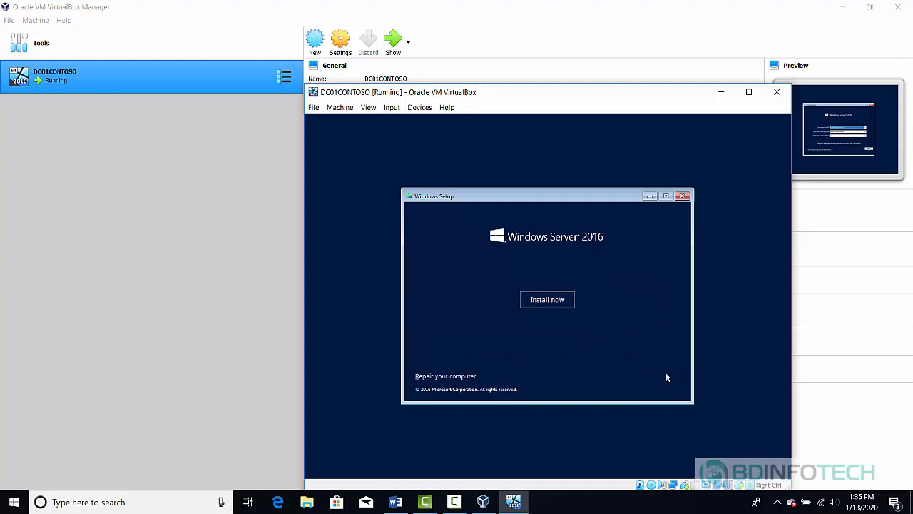
left_click(547, 302)
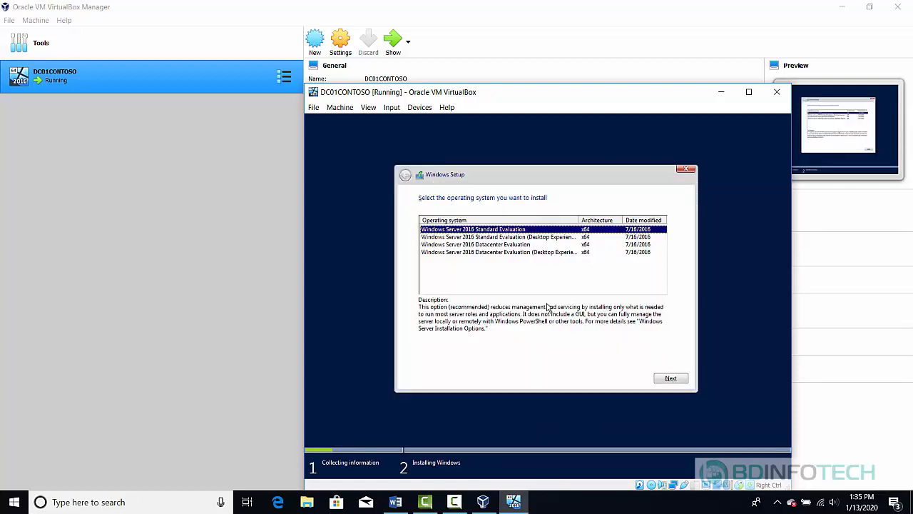
- Choose Datacenter Evaluation (Desktop Experience), accept the license, and custom-install onto the unallocated drive
left_click(551, 255)
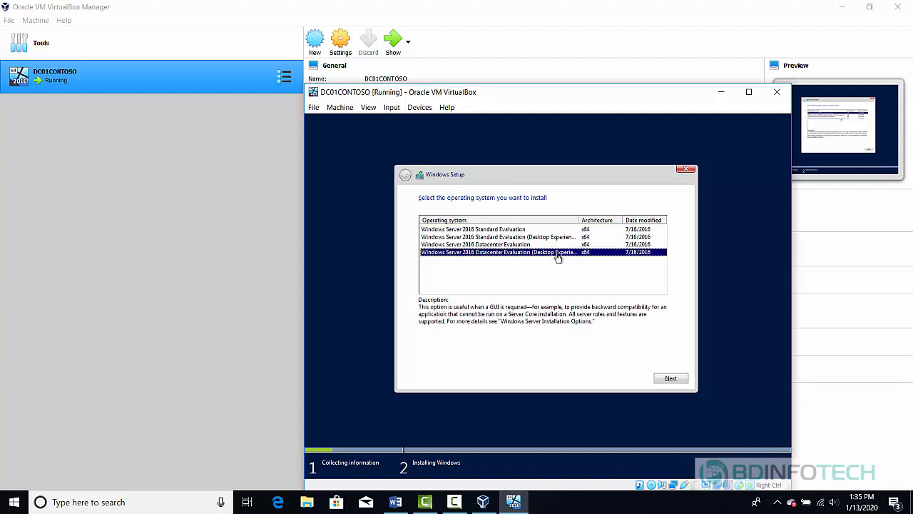
left_click(668, 378)
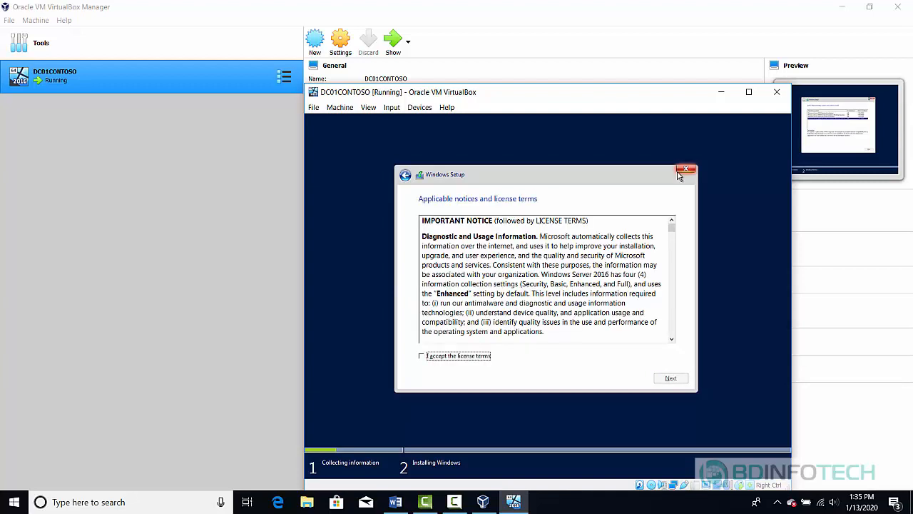
left_click(438, 357)
left_click(674, 378)
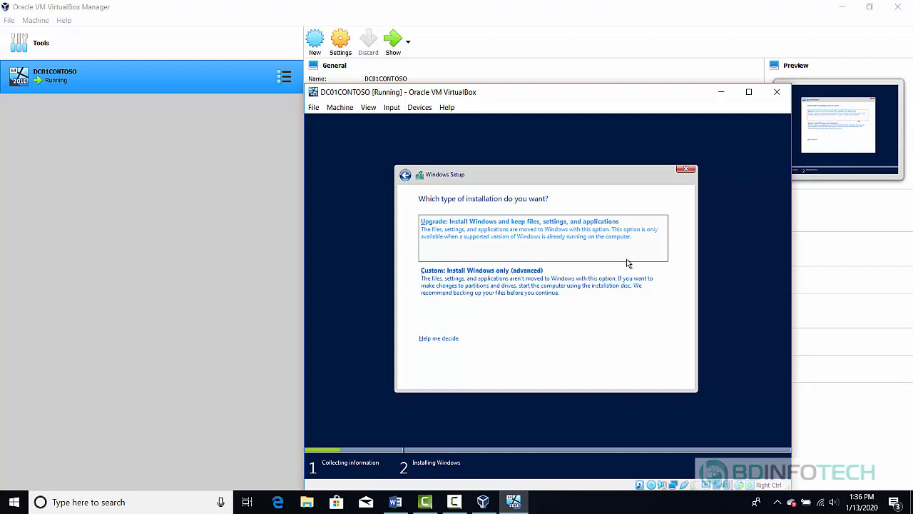
left_click(529, 279)
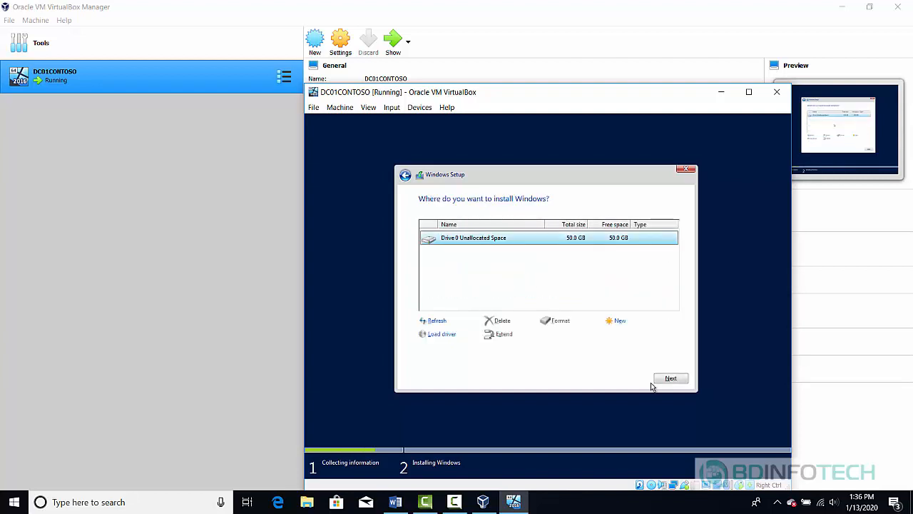
left_click(669, 379)
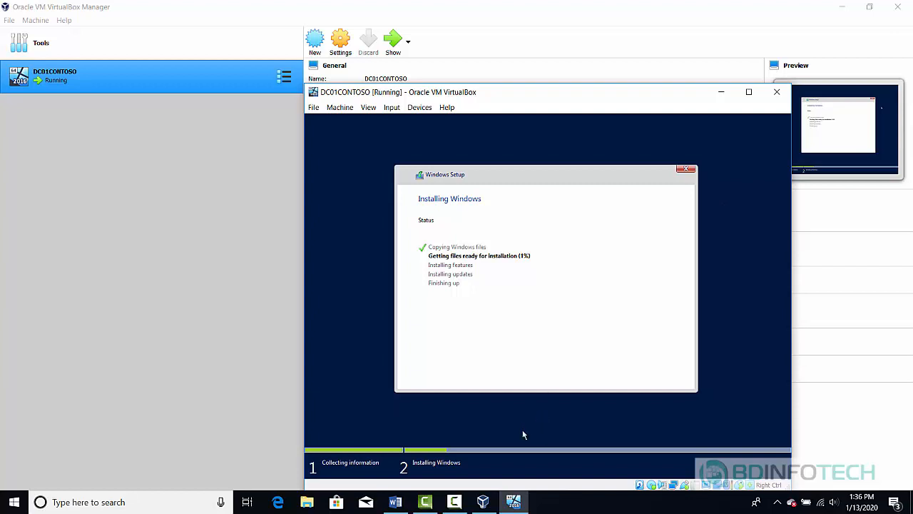
- Wait for Windows installation to finish until the Administrator password page appears
left_click(454, 501)
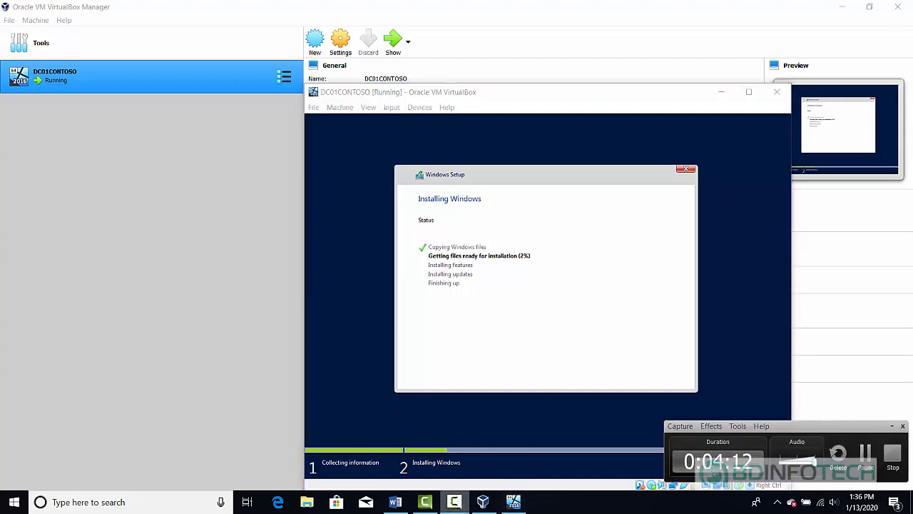
left_click(865, 455)
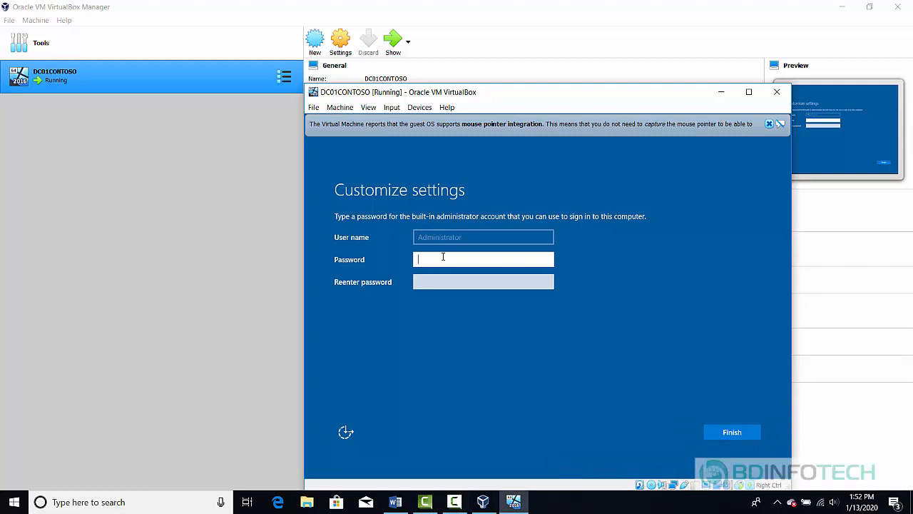
- Enter and confirm the built-in Administrator password, then finish setup
type("•••••••••")
key("Tab")
type("•••••")
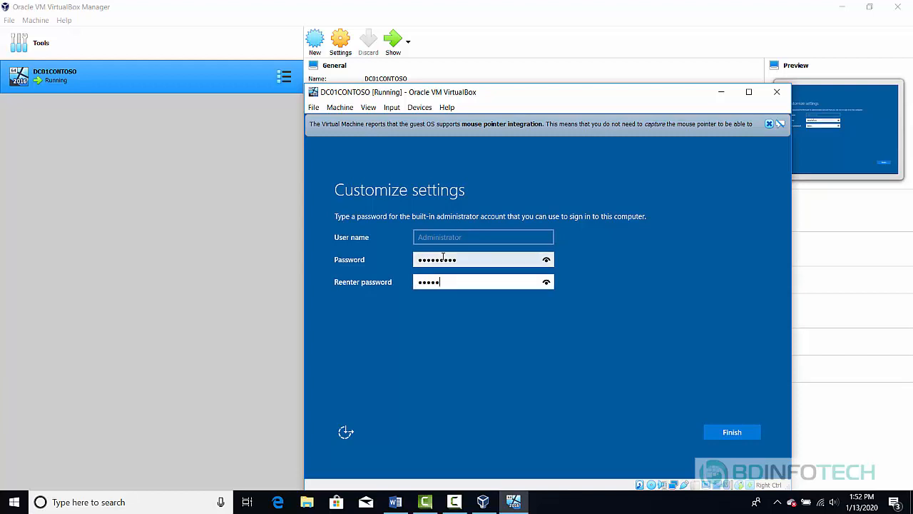
type("••••")
left_click(734, 435)
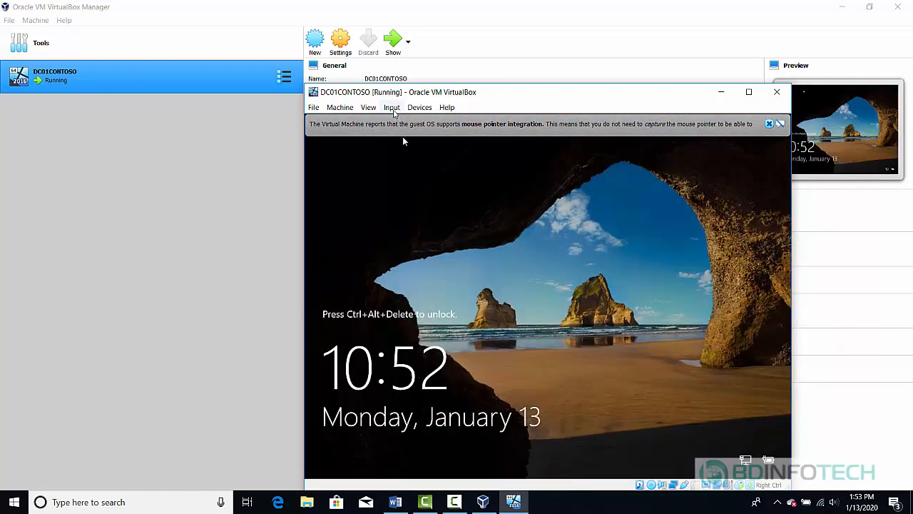
- Send Ctrl-Alt-Del, sign in as Administrator with the account password, and dismiss the mouse integration banner
left_click(391, 108)
mouse_move(401, 127)
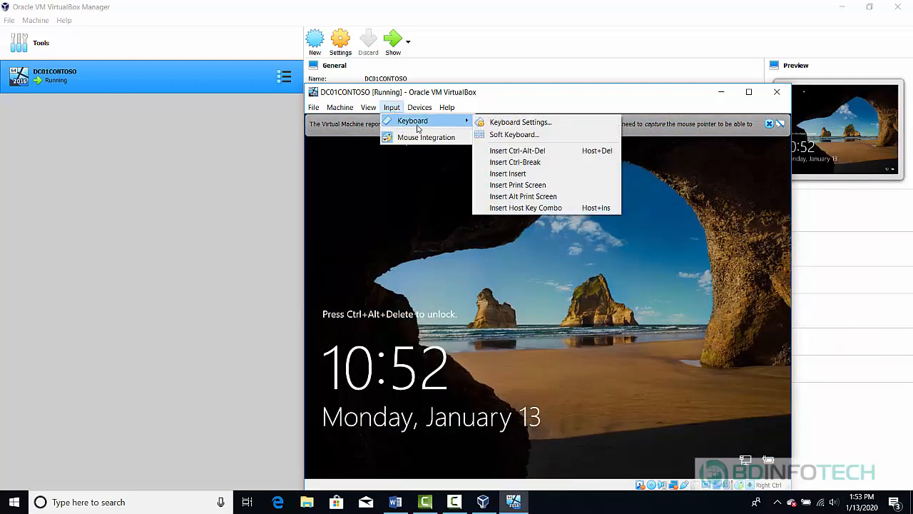
left_click(508, 156)
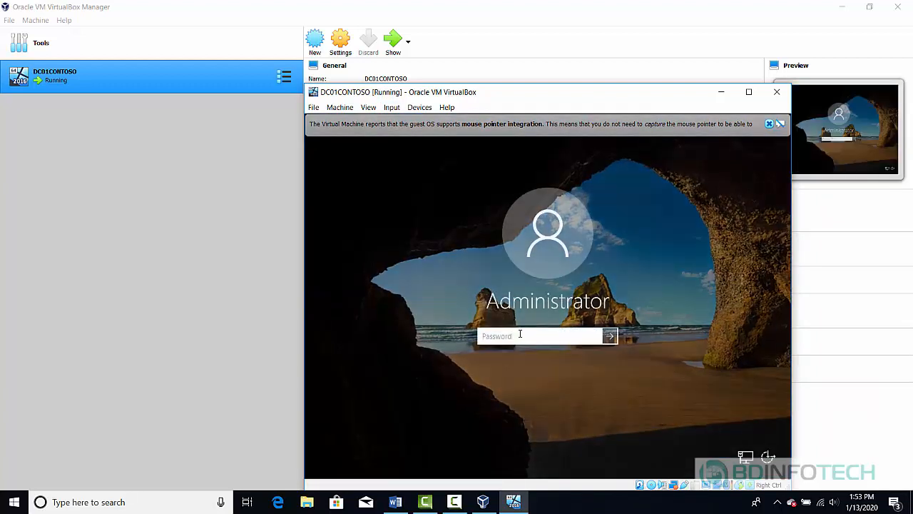
type("•••••••")
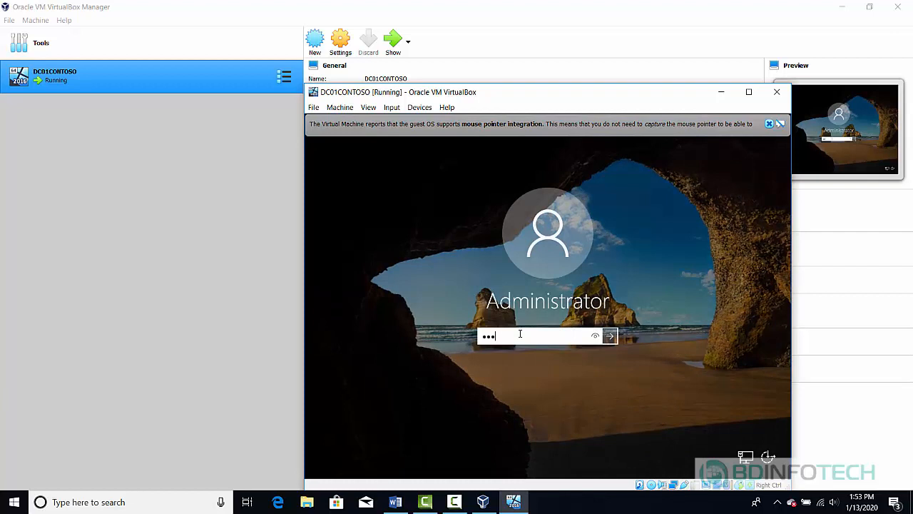
type("•")
key("Return")
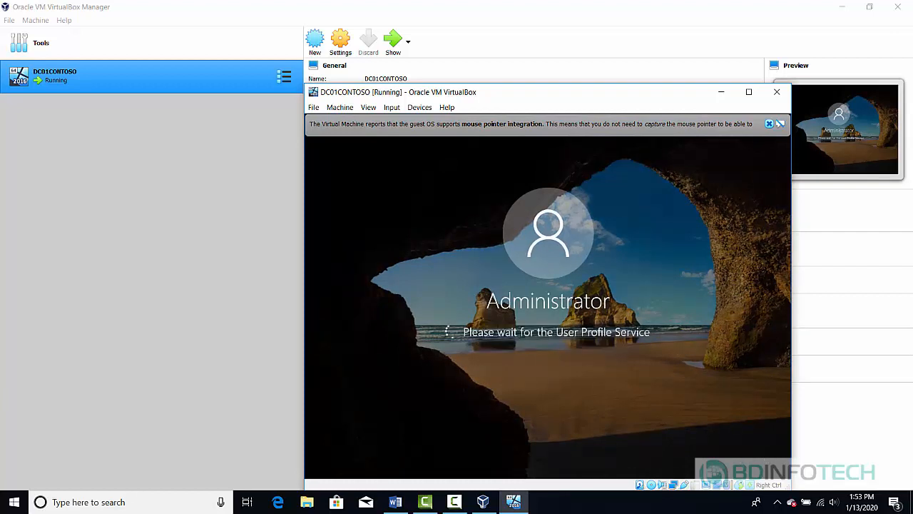
left_click(769, 124)
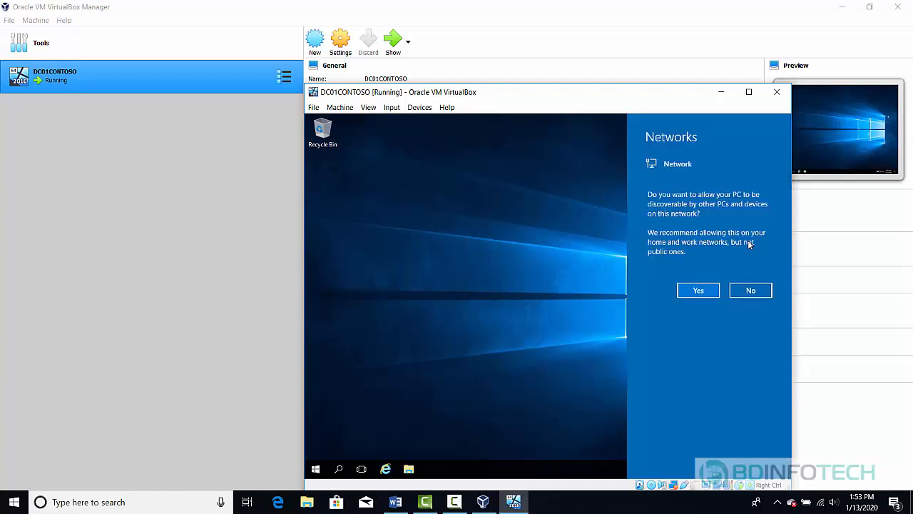
- Answer Yes to network discovery, clear the Networks flyout, and return to VirtualBox Manager
left_click(698, 289)
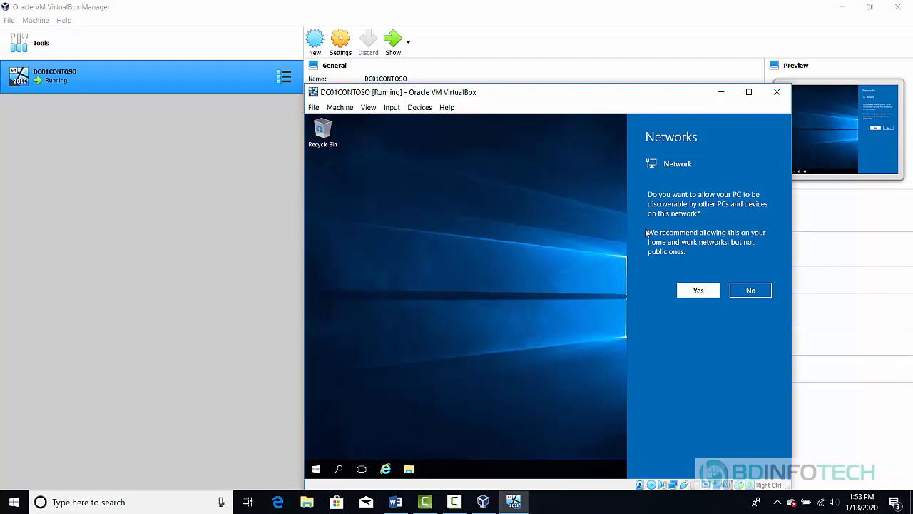
left_click(618, 261)
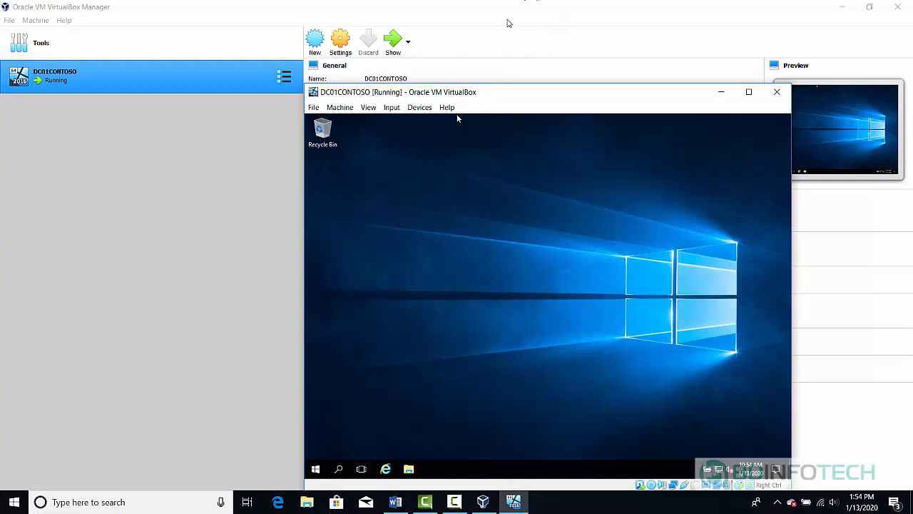
left_click(526, 23)
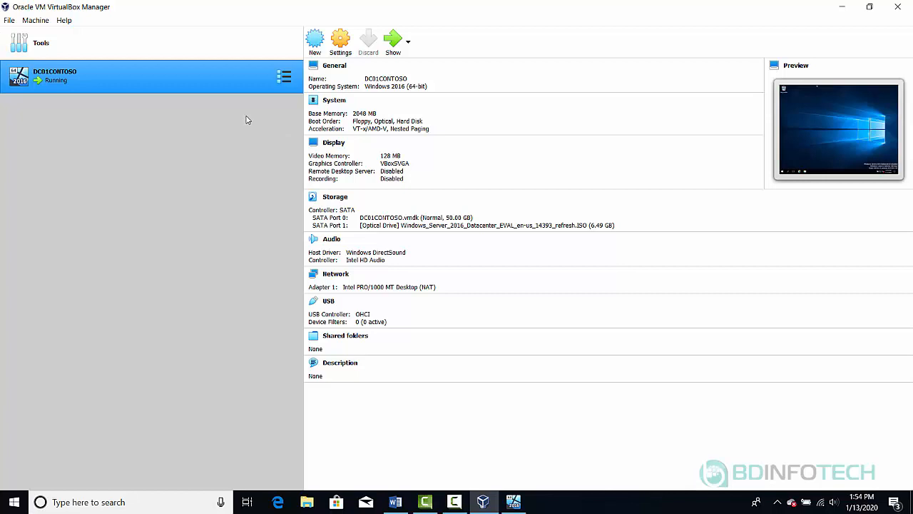
- Set DC01CONTOSO's Adapter 1 to Bridged Adapter on the Intel(R) Dual Band Wireless-AC 3160
left_click(337, 276)
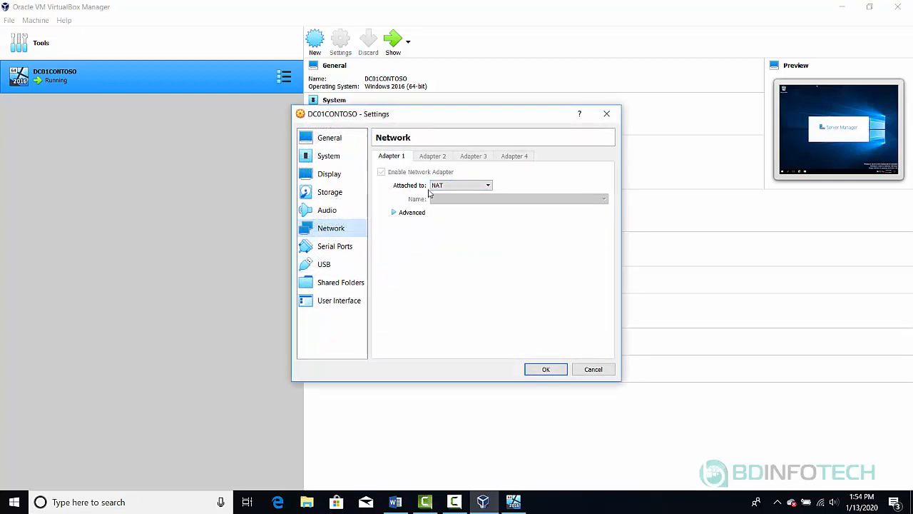
left_click(487, 187)
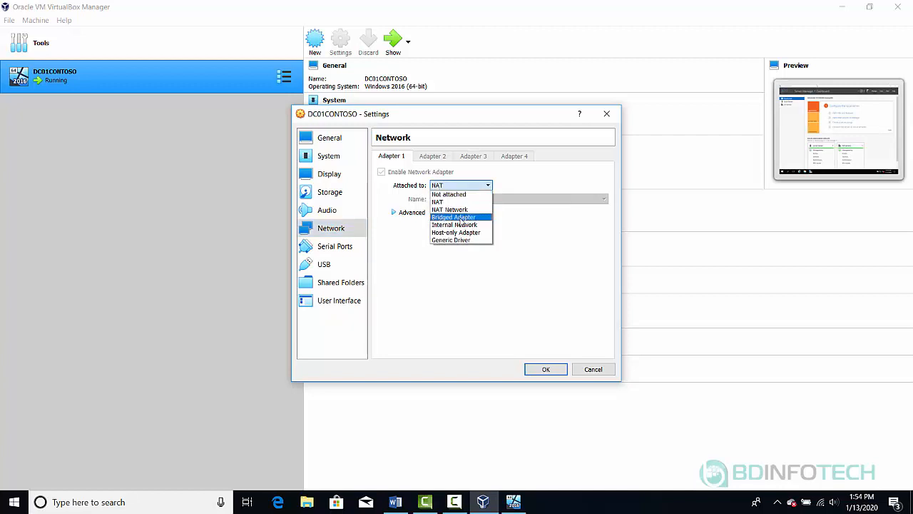
left_click(460, 217)
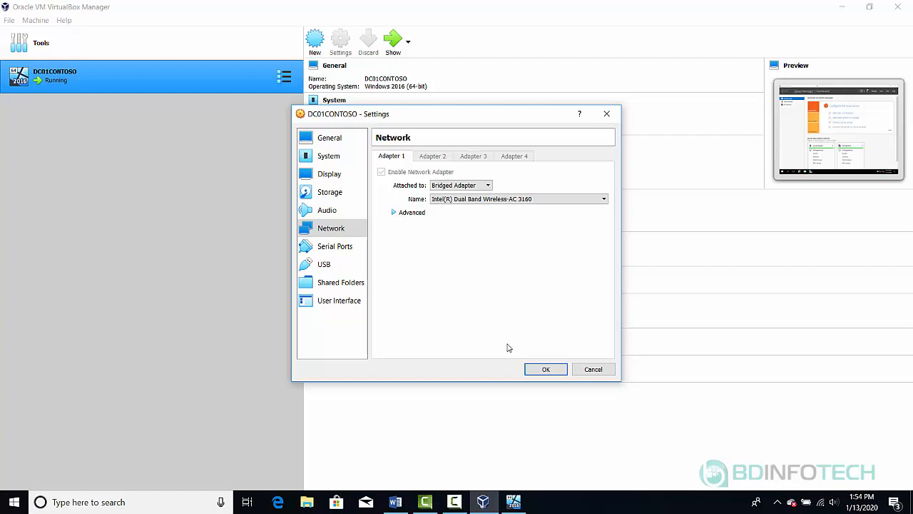
left_click(546, 371)
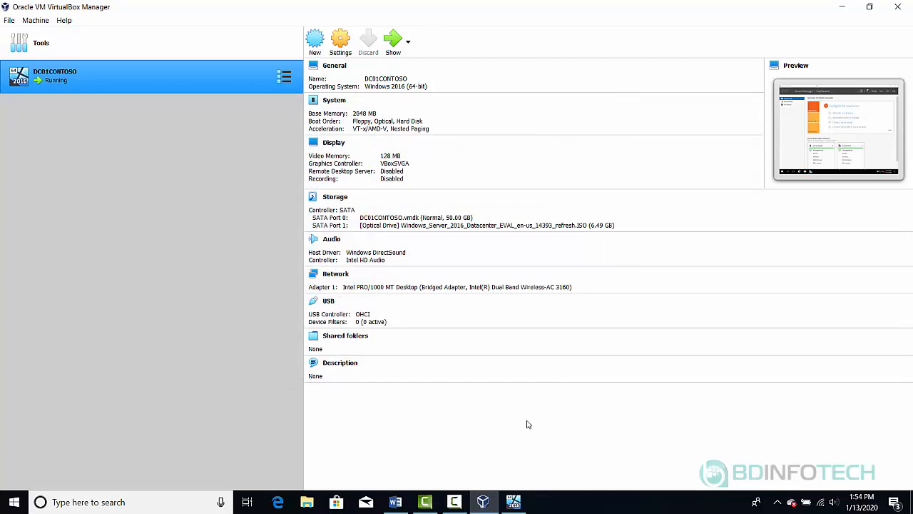
mouse_move(514, 505)
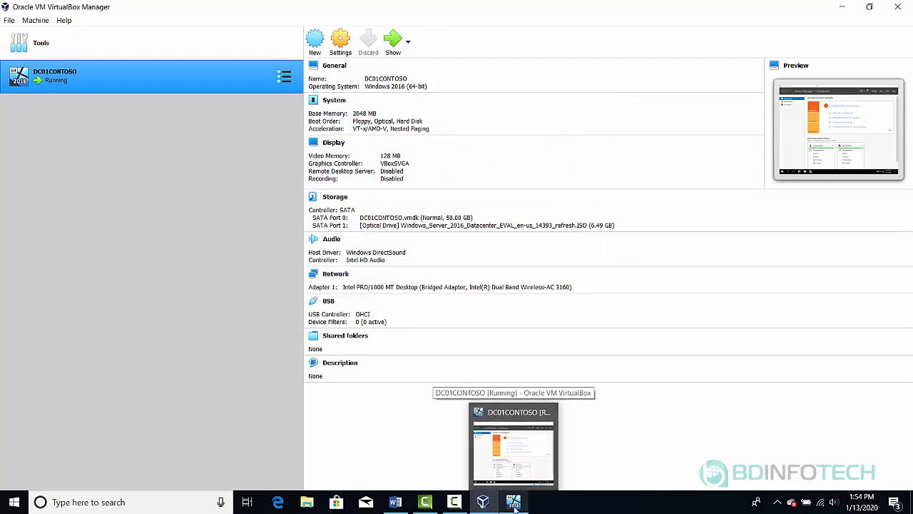
- Return to the server window and open Server Manager's Local Server page
left_click(514, 506)
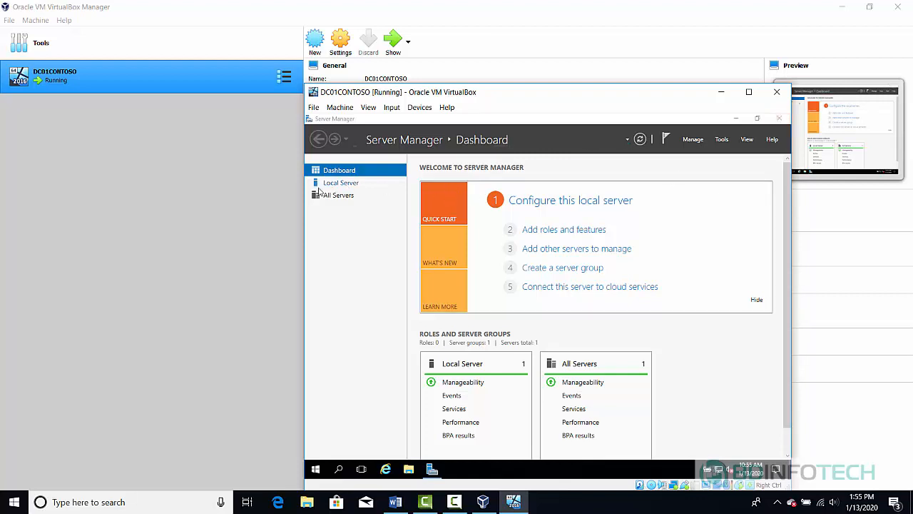
left_click(341, 186)
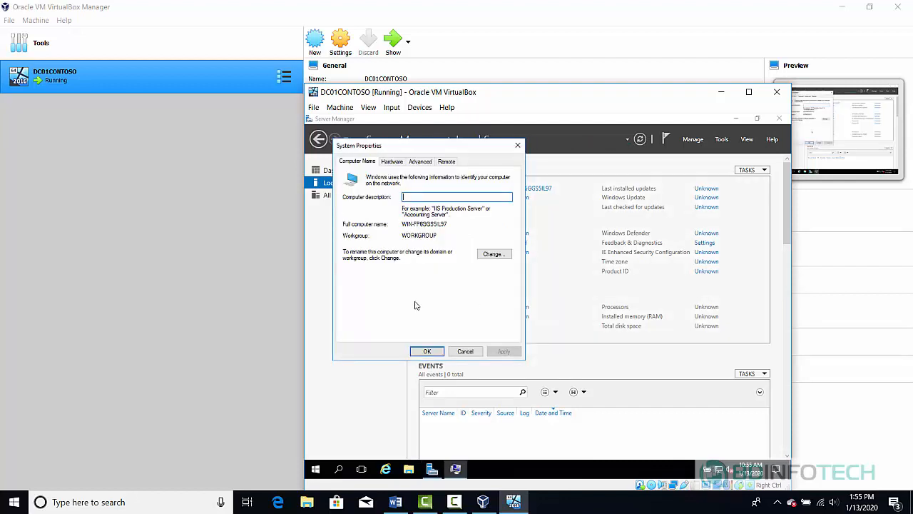
- Change the computer name to DC01CONTOSO and restart the server now
left_click(493, 254)
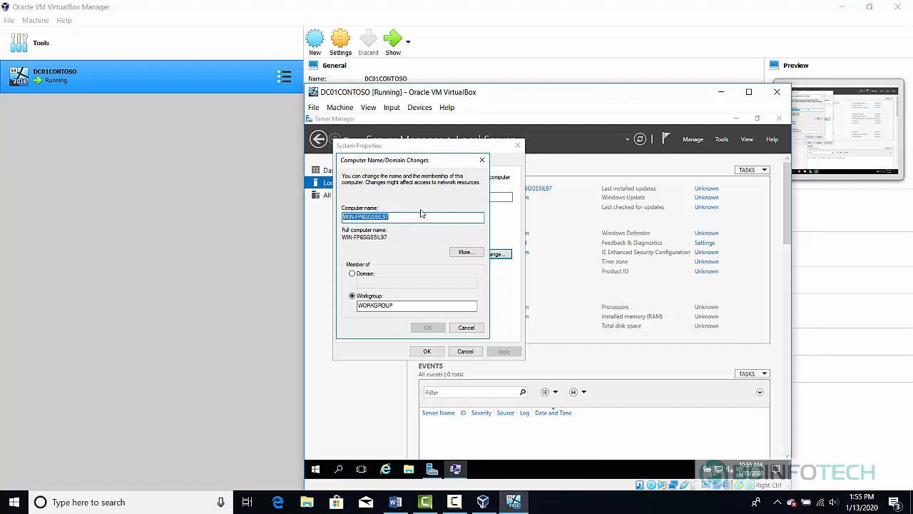
type("DC01")
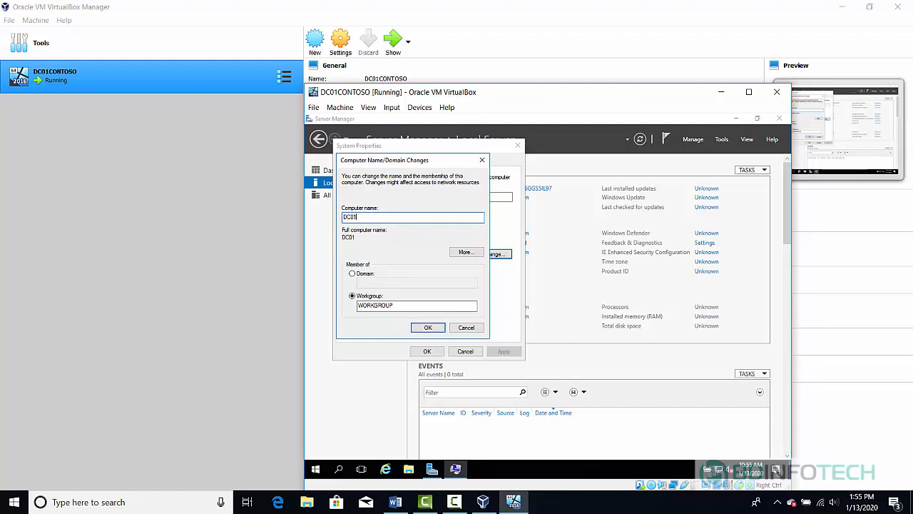
type("CONTOSO")
left_click(426, 328)
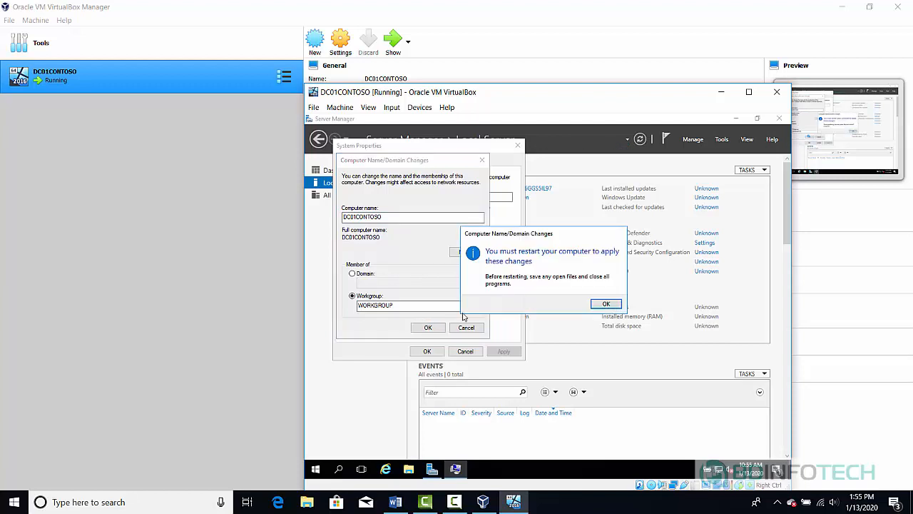
left_click(605, 304)
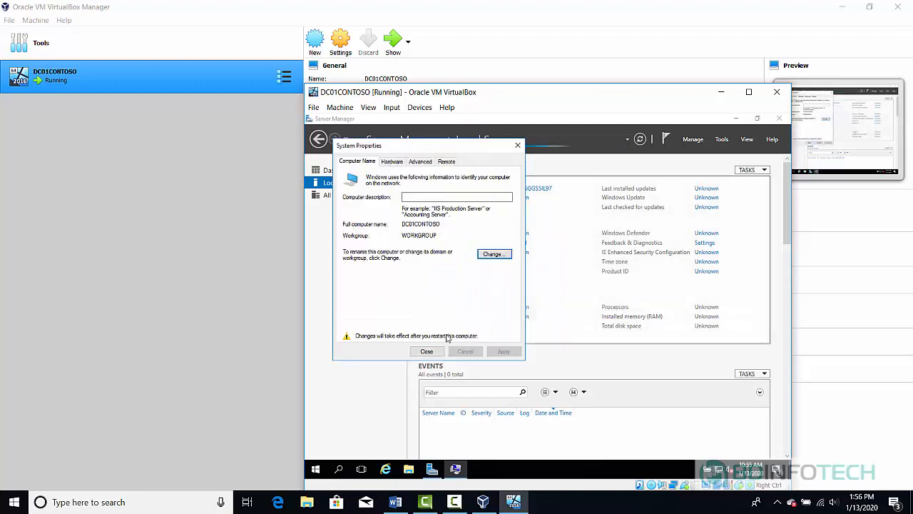
left_click(424, 350)
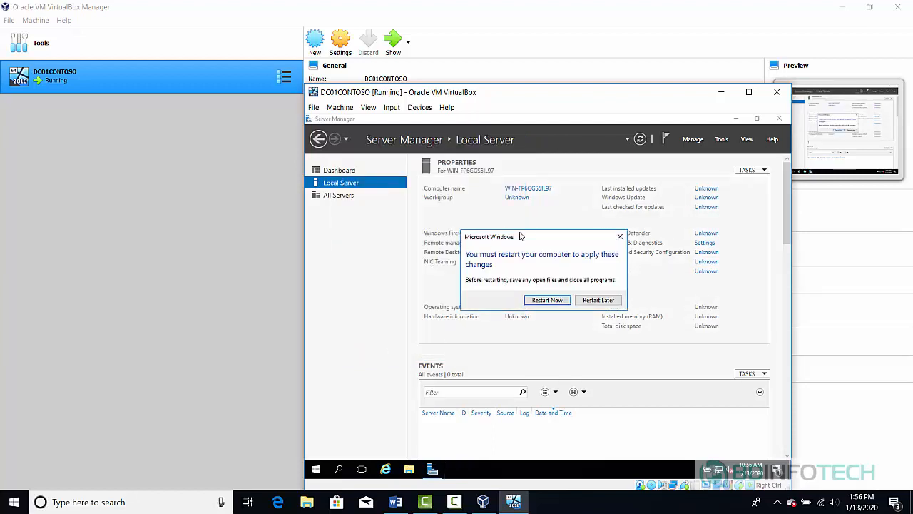
left_click(547, 300)
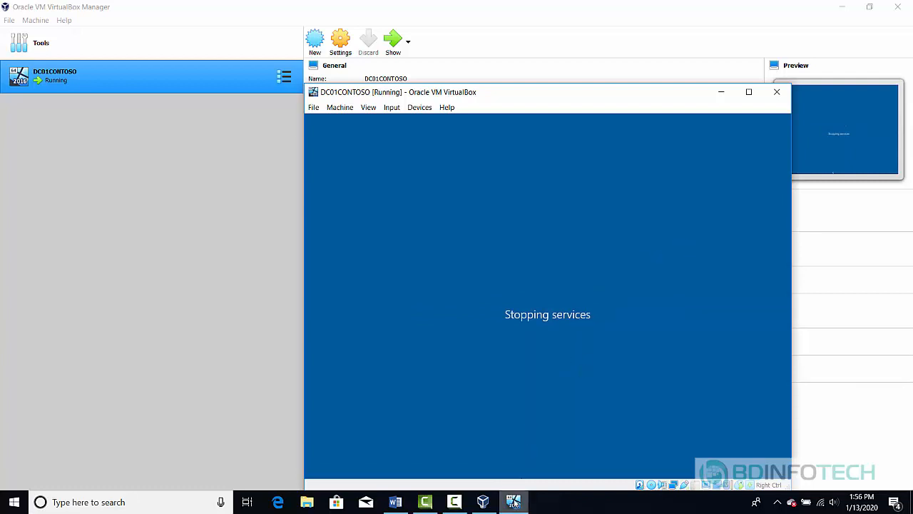
- Let the booting VM capture keyboard and mouse, turning off future capture notices
mouse_move(513, 502)
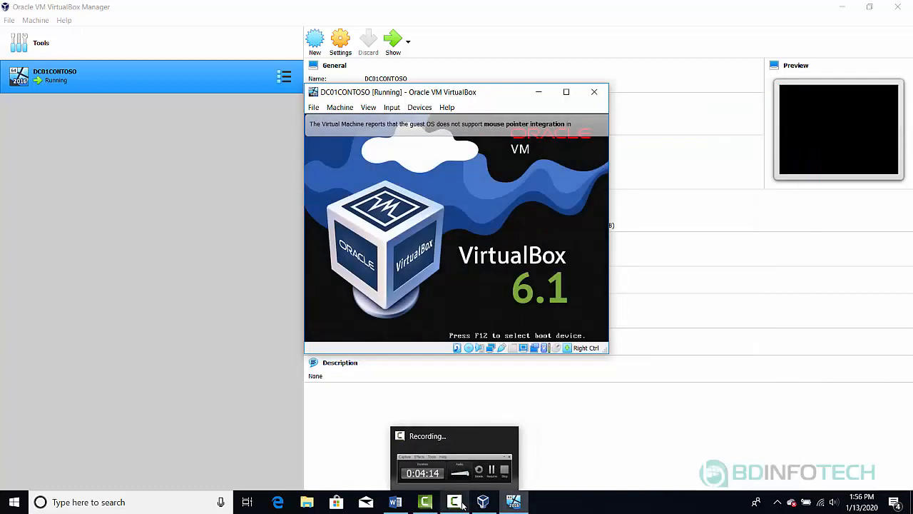
left_click(489, 216)
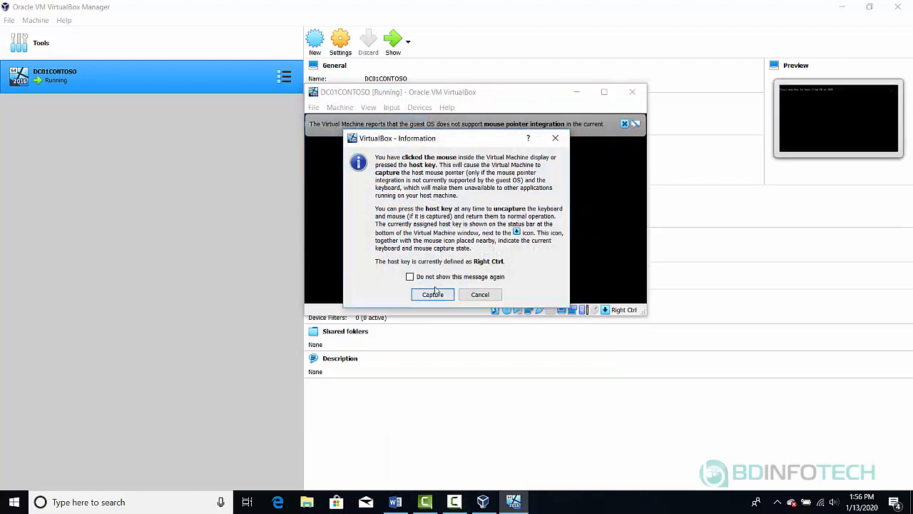
left_click(420, 277)
left_click(432, 294)
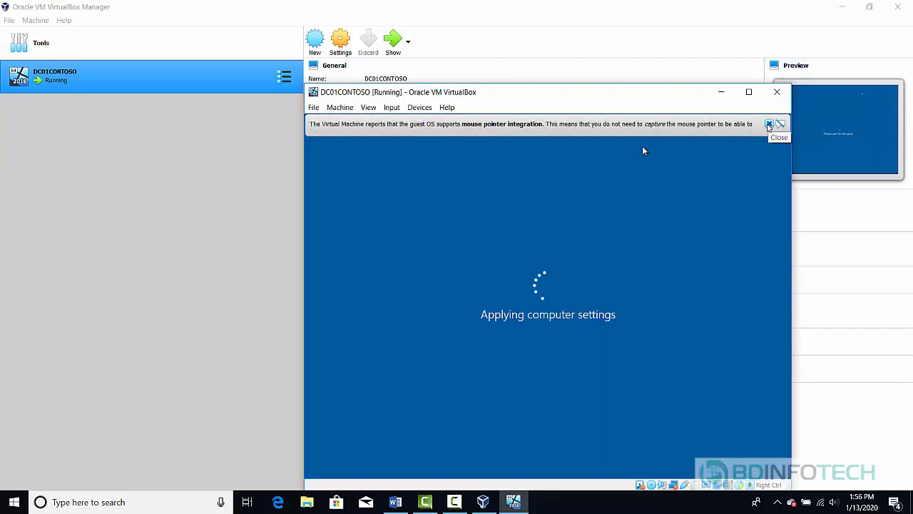
- Dismiss the mouse integration notice, send Ctrl-Alt-Del, and sign in as Administrator with the account password
left_click(768, 124)
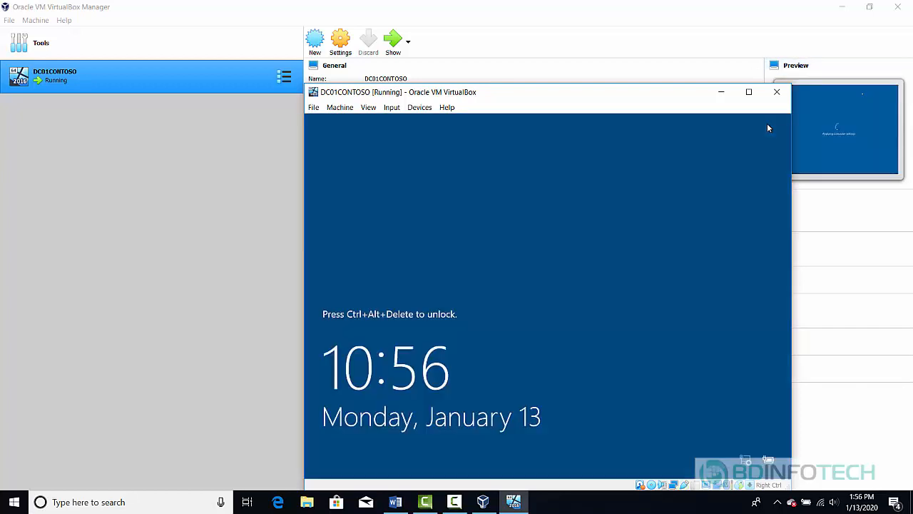
left_click(393, 107)
mouse_move(414, 121)
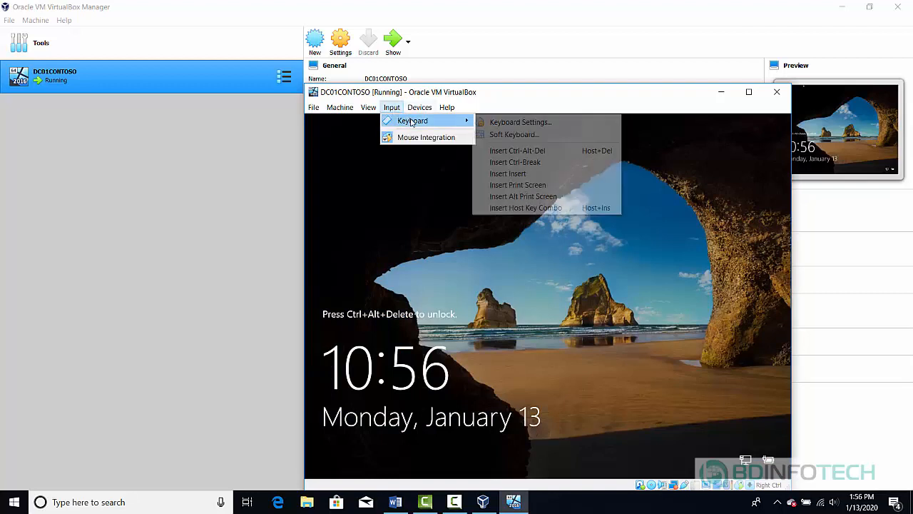
left_click(504, 153)
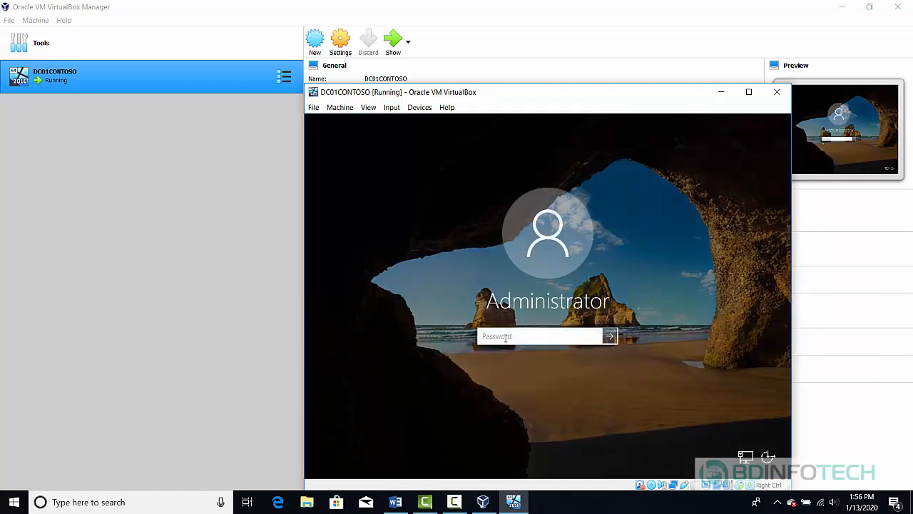
type("••••••••")
key("Return")
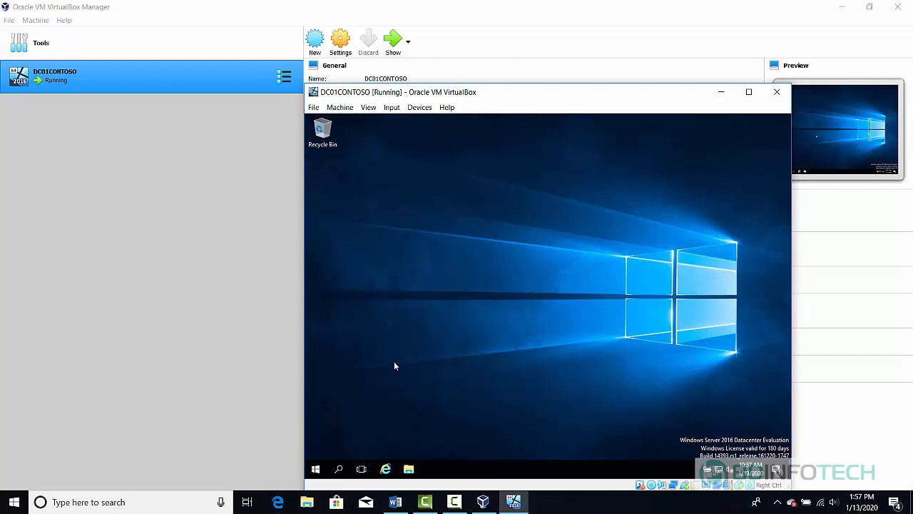
- Open Command Prompt and run ipconfig and hostname, showing 192.168.1.247 and DC01CONTOSO
left_click(341, 469)
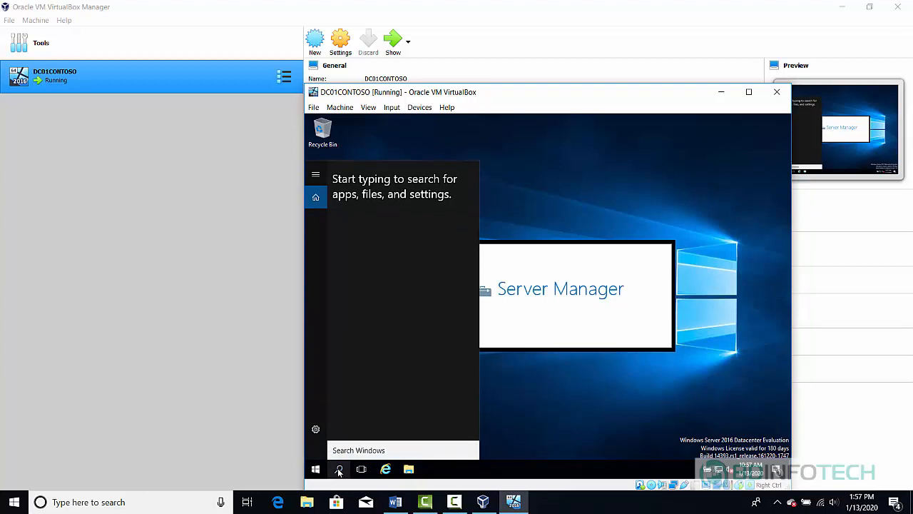
type("c")
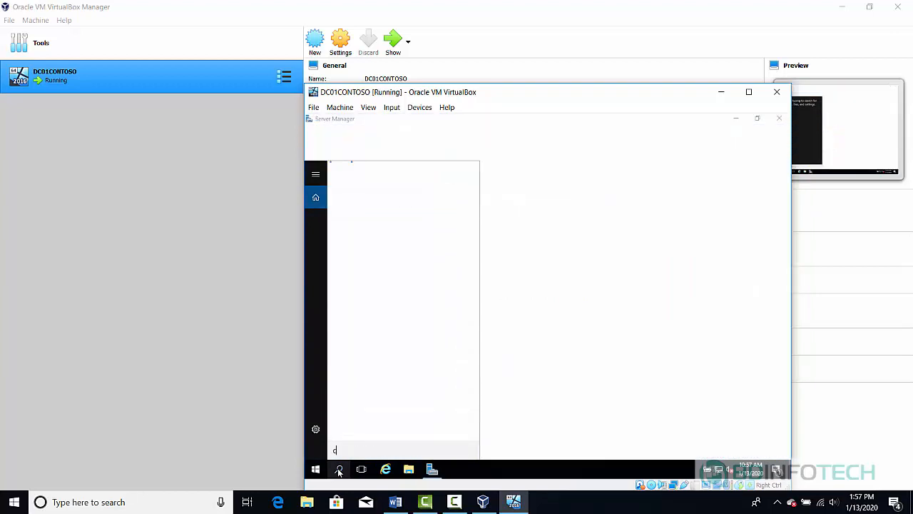
type("md")
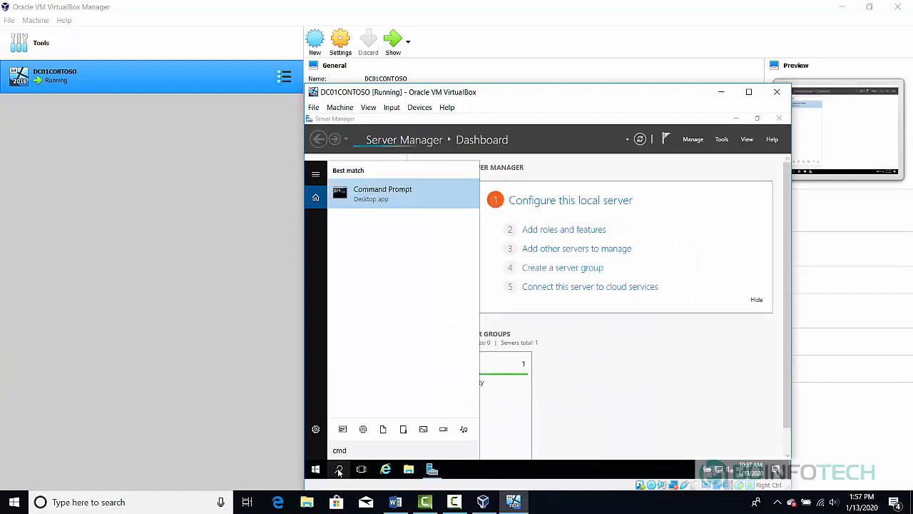
left_click(400, 198)
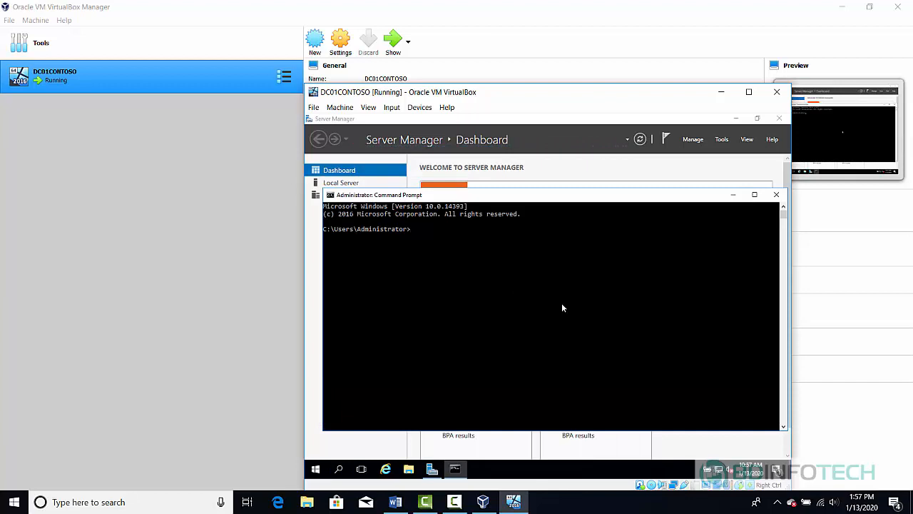
type("ipconfig")
key("Return")
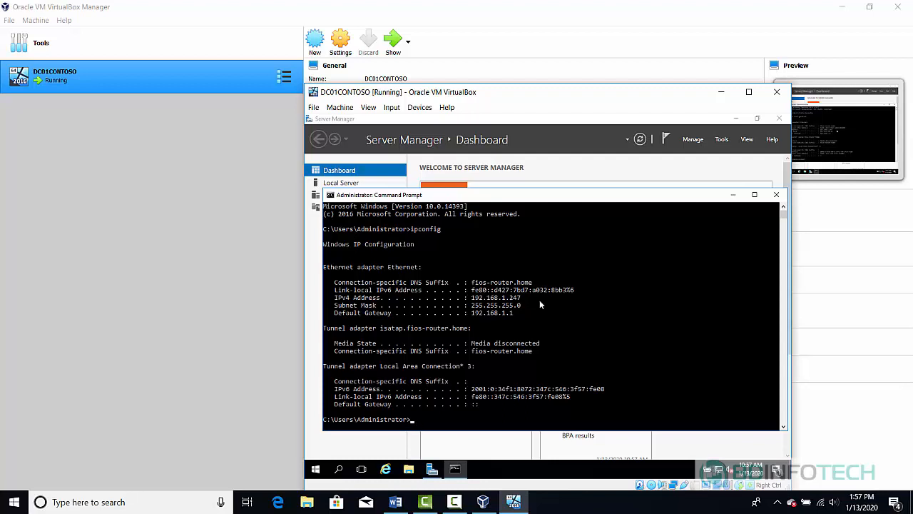
type("hostname")
key("Return")
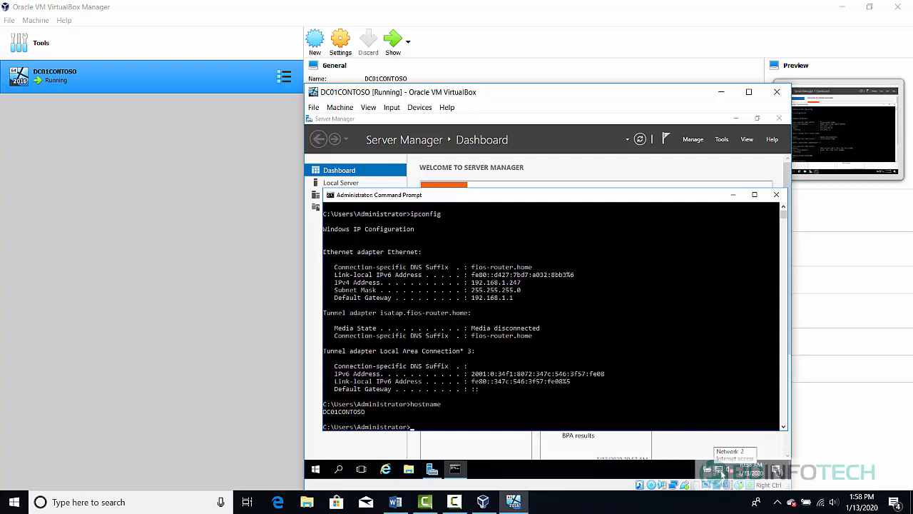
- Open the Network and Sharing Center from the network tray icon
left_click(719, 472)
right_click(719, 471)
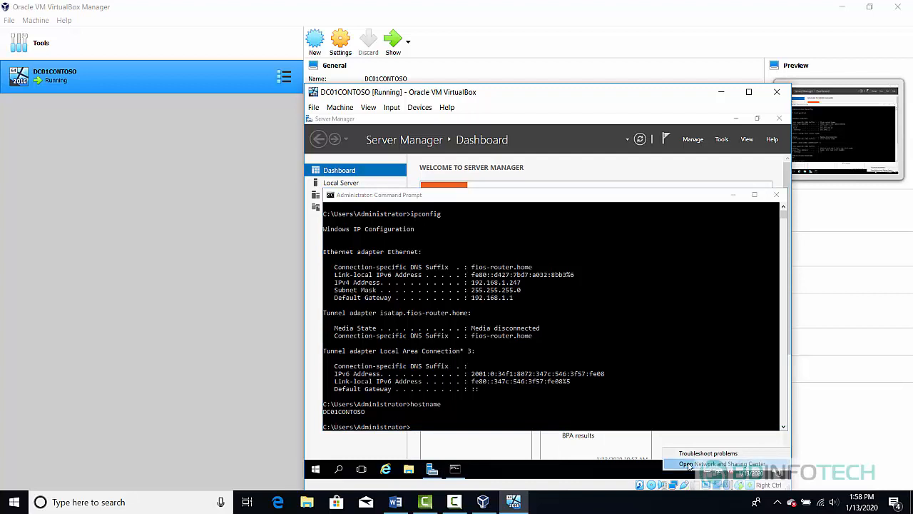
left_click(689, 464)
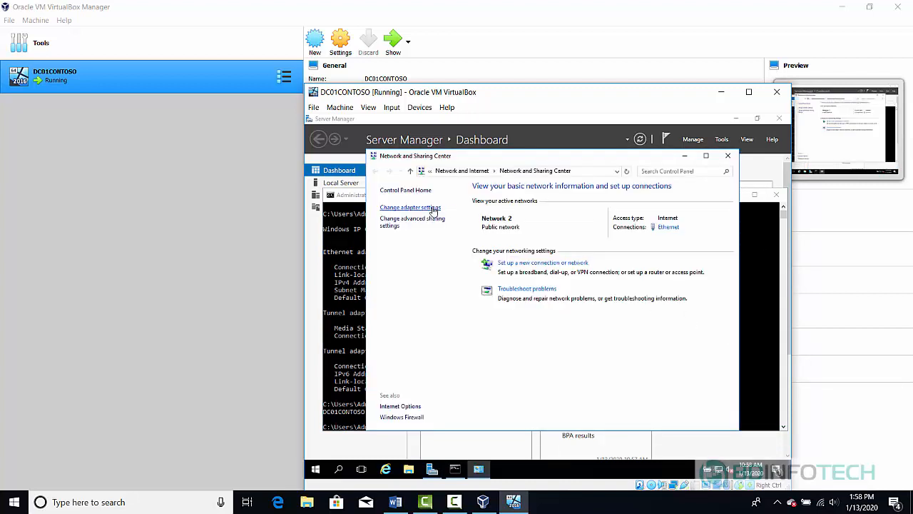
- Open the Ethernet adapter's Internet Protocol Version 4 (TCP/IPv4) properties via Change adapter settings
left_click(421, 208)
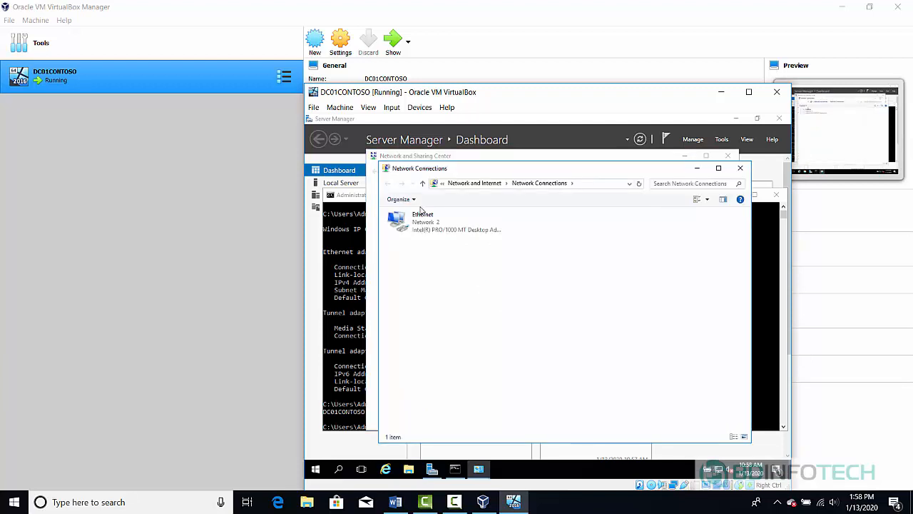
right_click(428, 225)
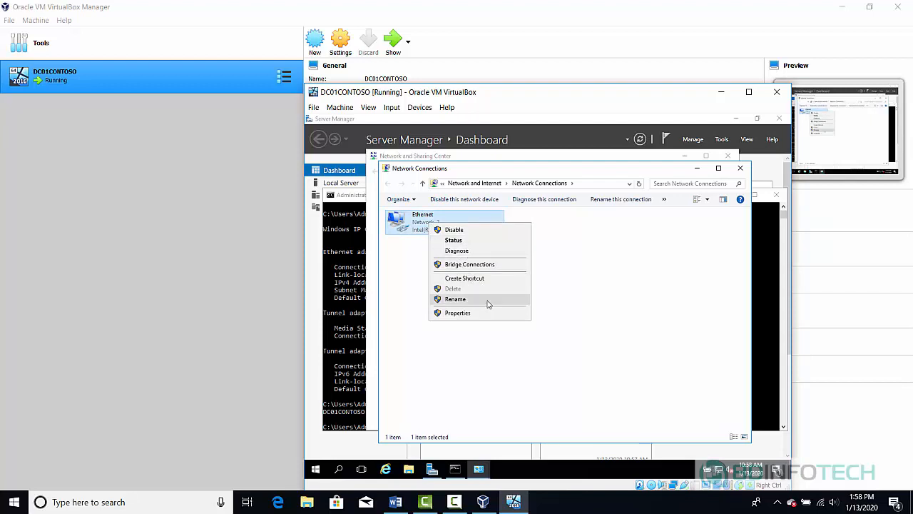
left_click(470, 319)
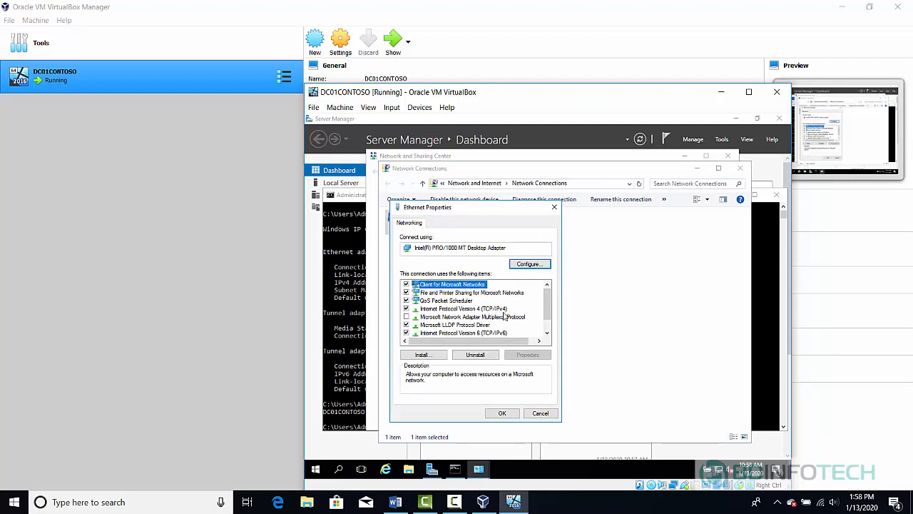
double_click(496, 310)
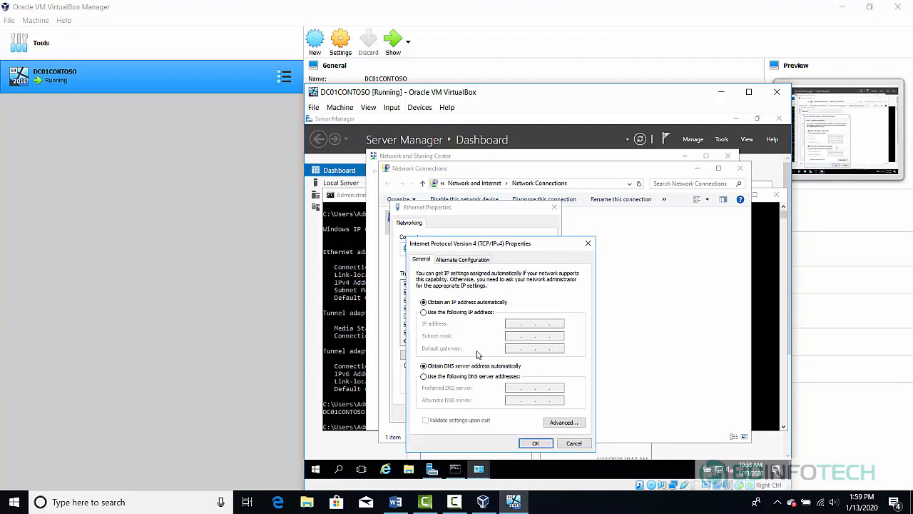
- Ping 192.168.1.10 from Command Prompt to confirm it is unused, then minimize the window
left_click(343, 383)
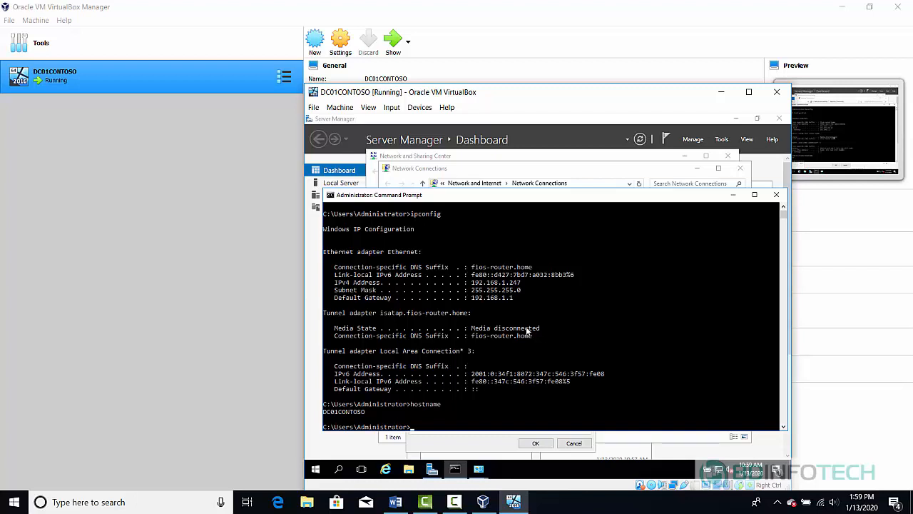
type("ing 192.168.1.10")
key("Return")
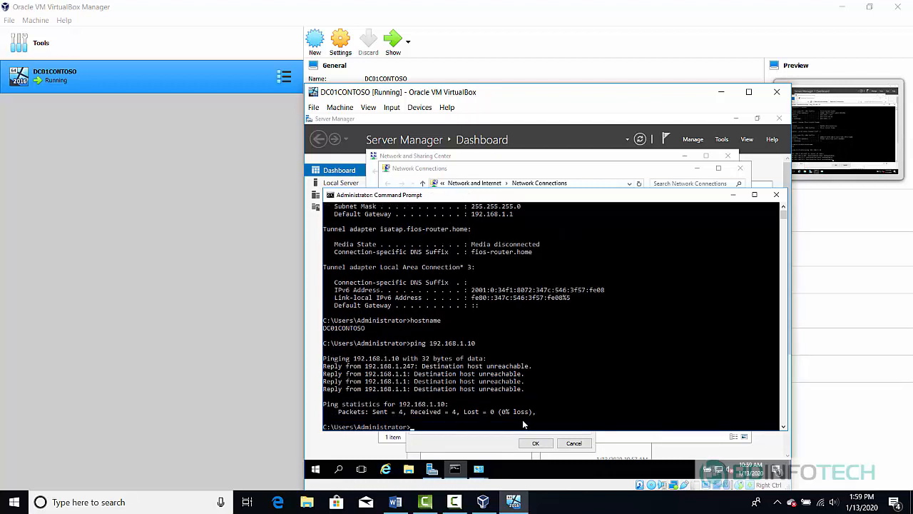
left_click(731, 197)
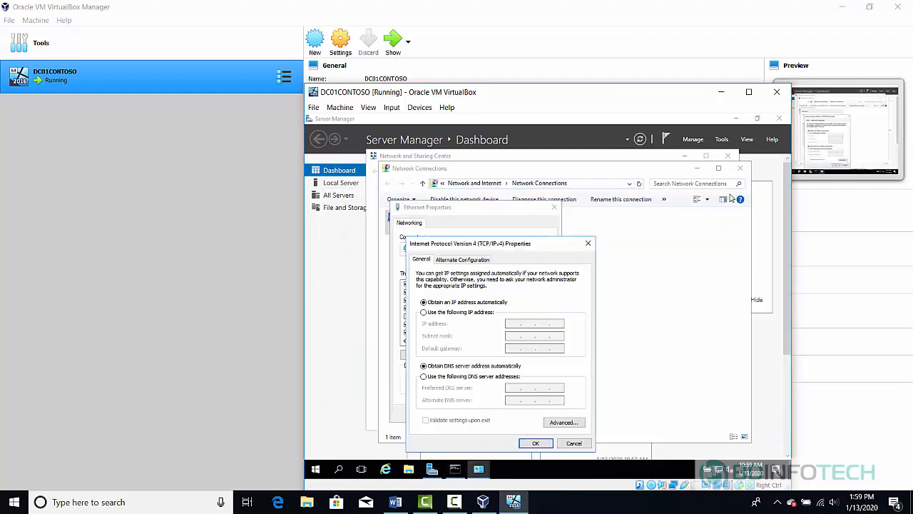
- Switch IPv4 to static 192.168.1.10, mask 255.255.255.0, gateway 192.168.1.1, DNS 8.8.8.8, and confirm
left_click(434, 314)
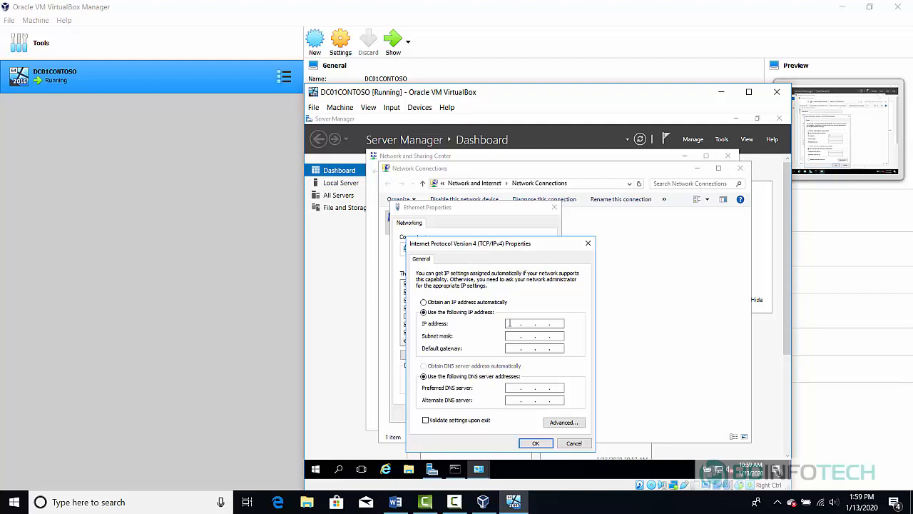
left_click(510, 323)
type("192 . 168 . 1 . 10")
key("Tab")
key("Tab")
type("192 . 168")
left_click(514, 387)
type("8 . 8 .8.88 . 8 . 8")
left_click(535, 444)
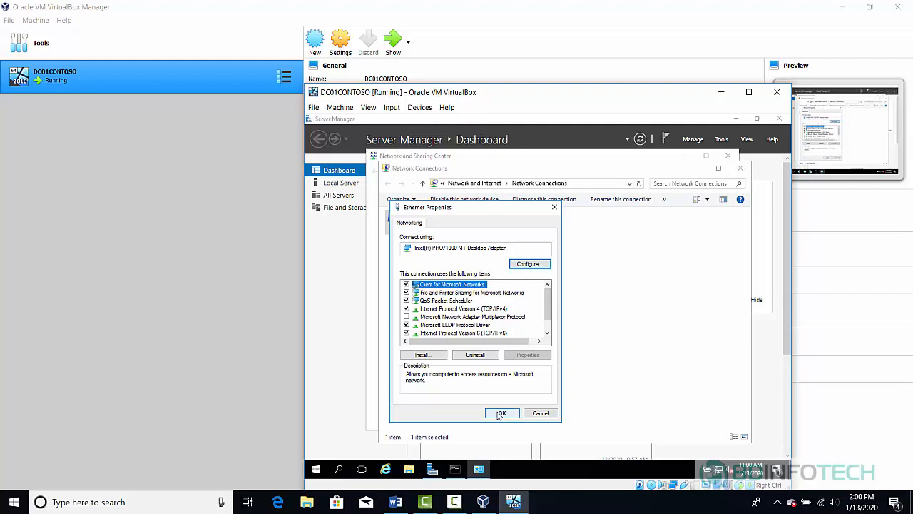
- Apply the Ethernet adapter settings and close the Network Connections and Network and Sharing Center windows
left_click(500, 414)
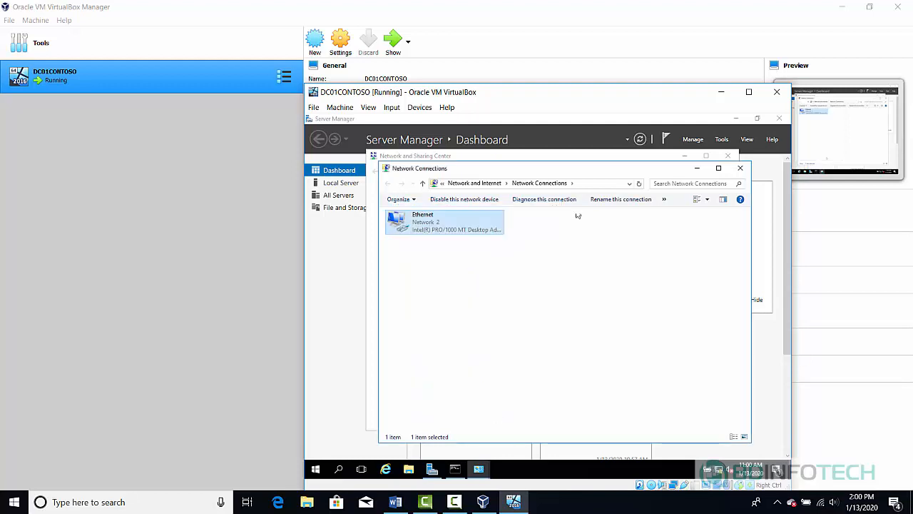
left_click(740, 169)
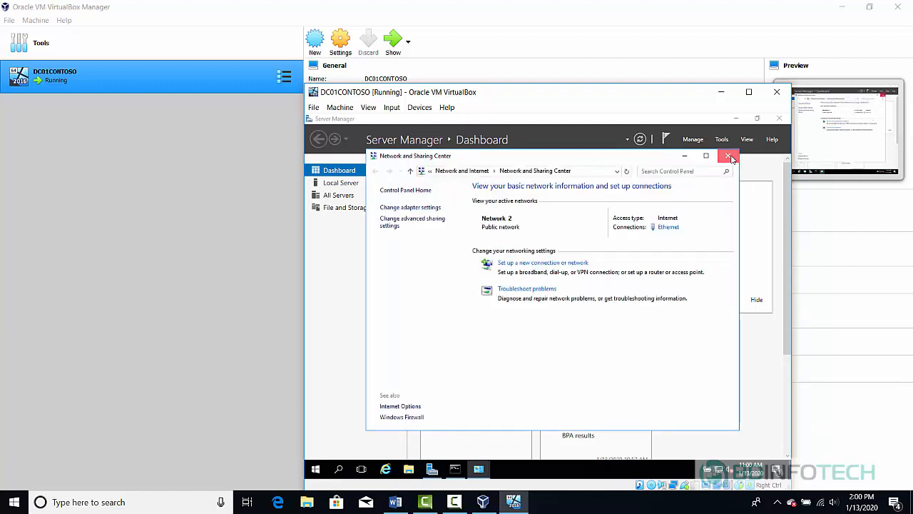
left_click(731, 158)
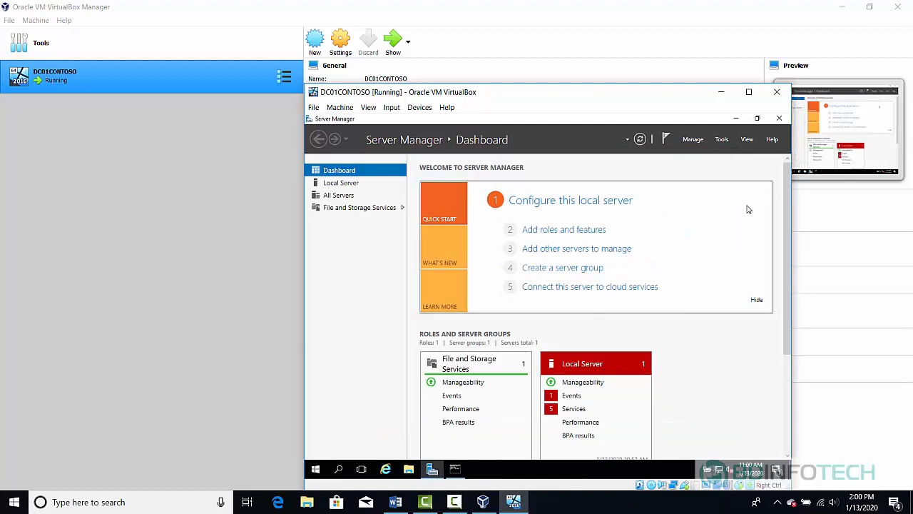
- Run ipconfig to confirm the guest reports 192.168.1.10, then exit the command prompt
left_click(454, 471)
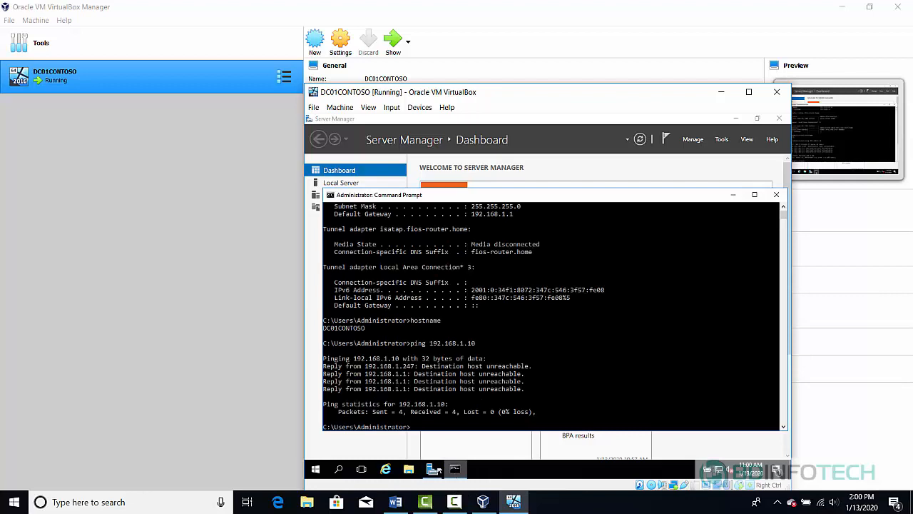
type("ipconfig")
key("Return")
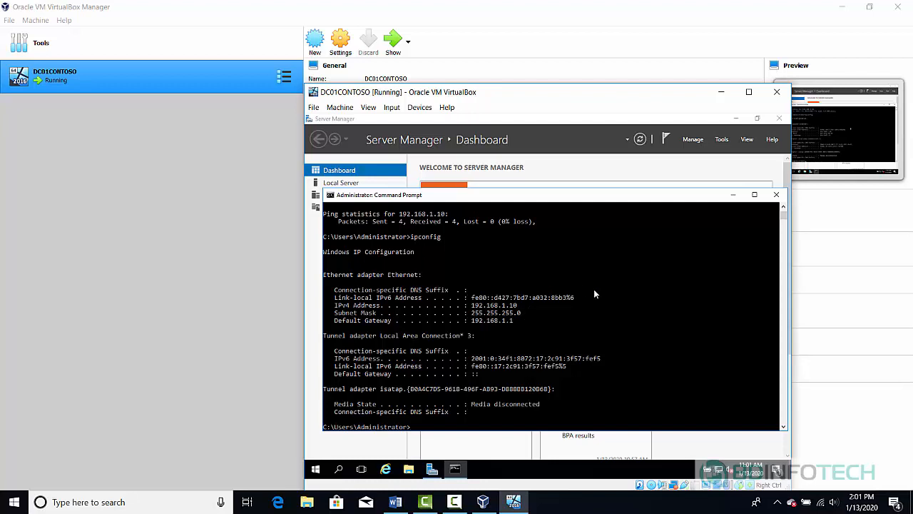
type("exit")
key("Return")
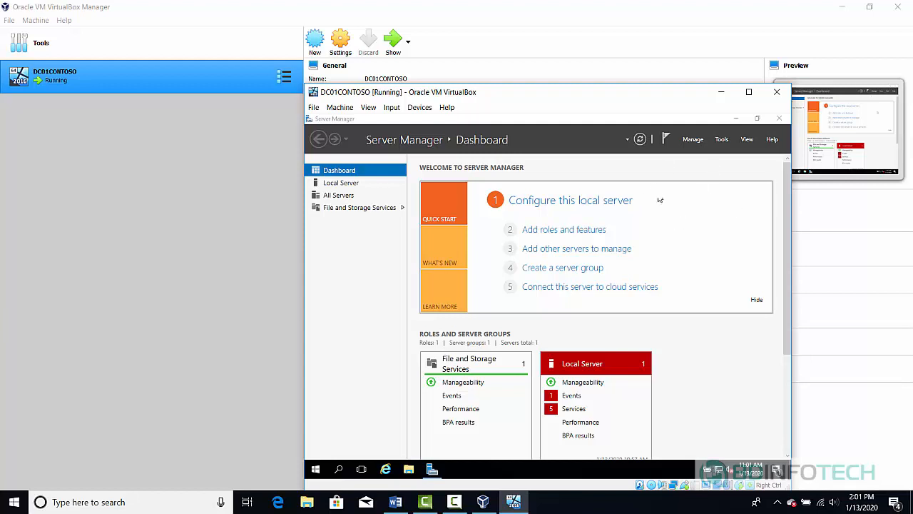
- Relaunch Server Manager from the guest's Windows search for 'server'
left_click(780, 119)
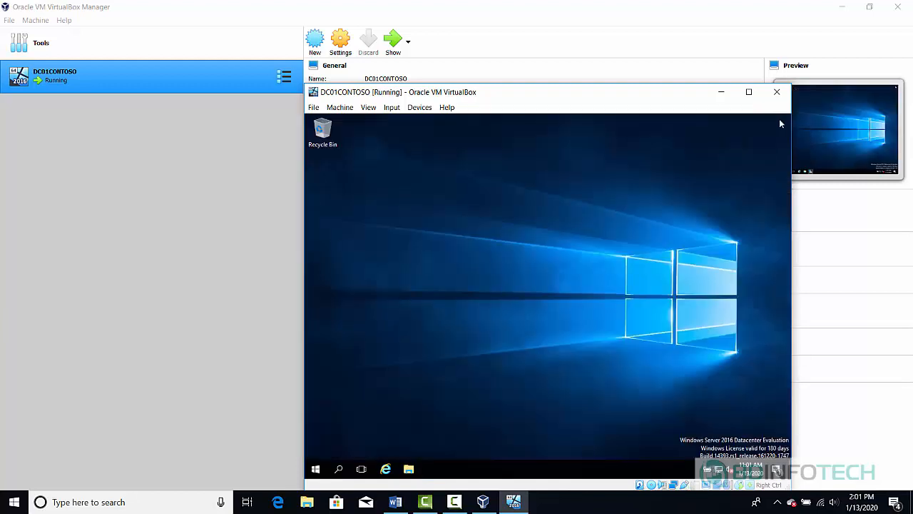
left_click(338, 468)
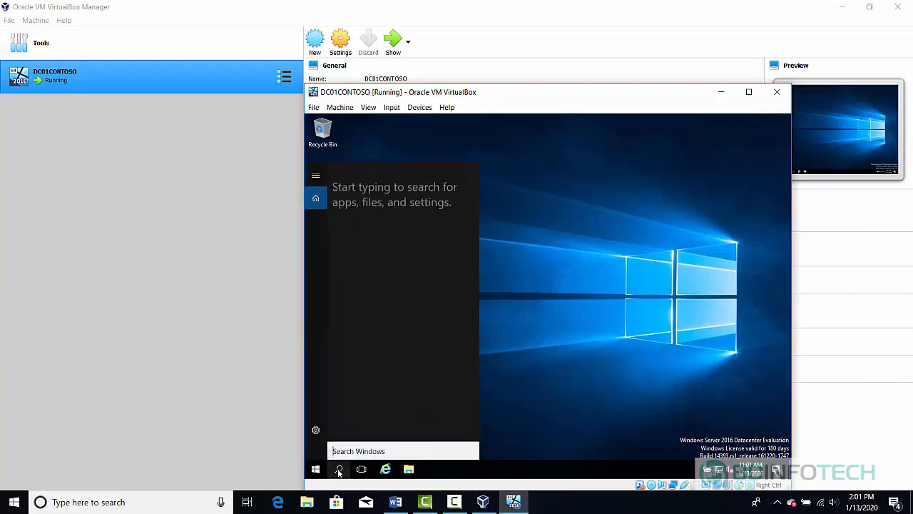
type("server")
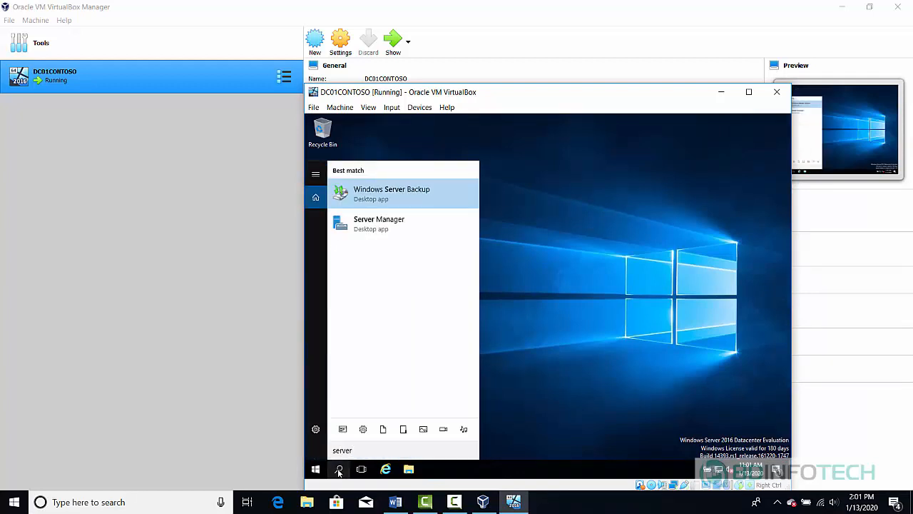
left_click(388, 229)
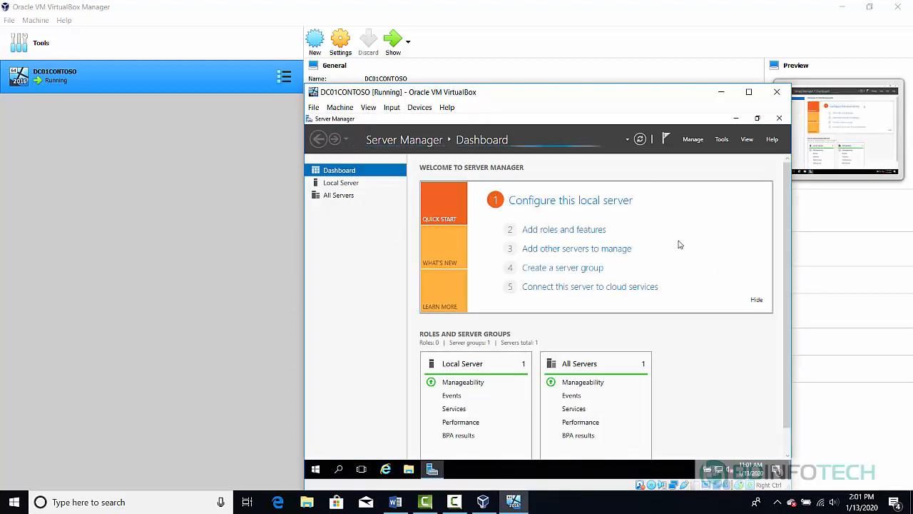
- Start Add Roles and Features, keeping role-based installation and this server as destination
left_click(556, 230)
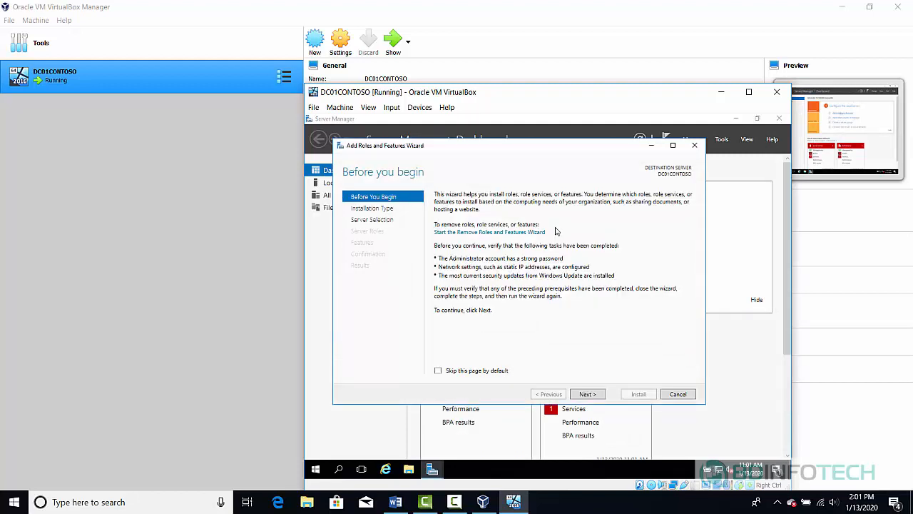
left_click(590, 399)
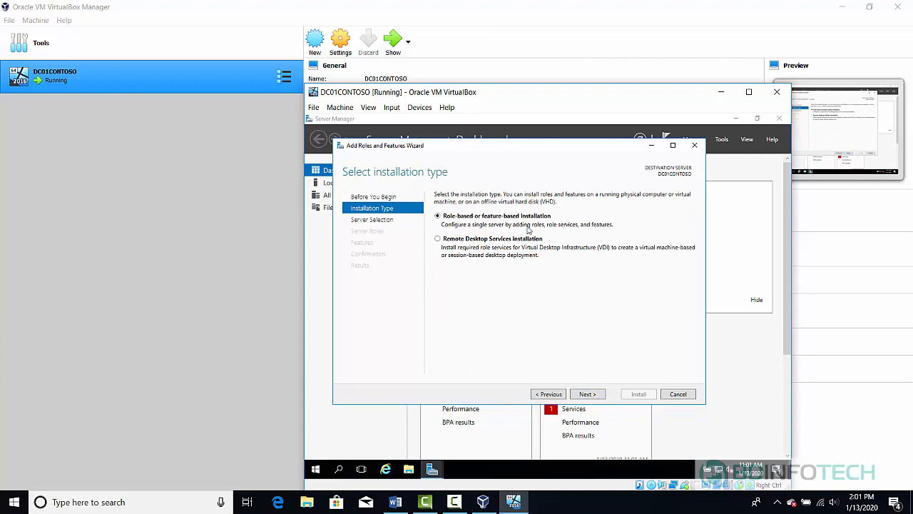
left_click(587, 394)
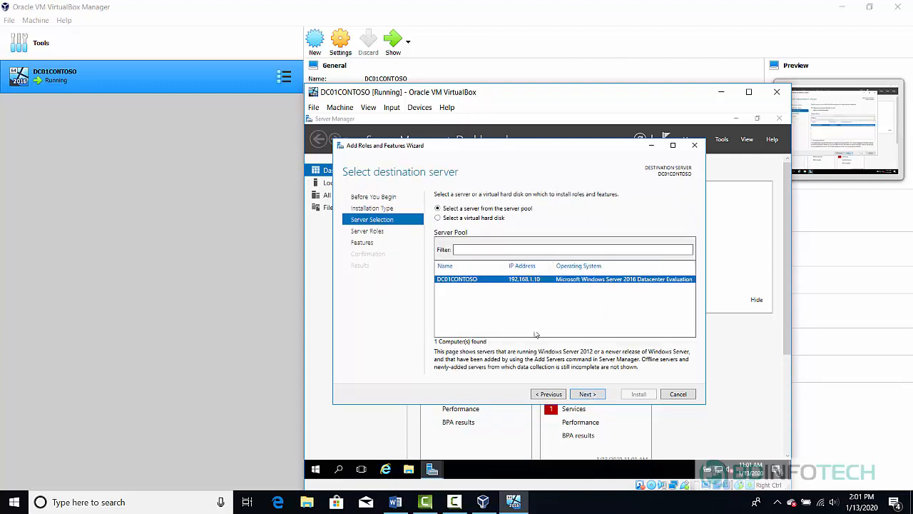
left_click(588, 395)
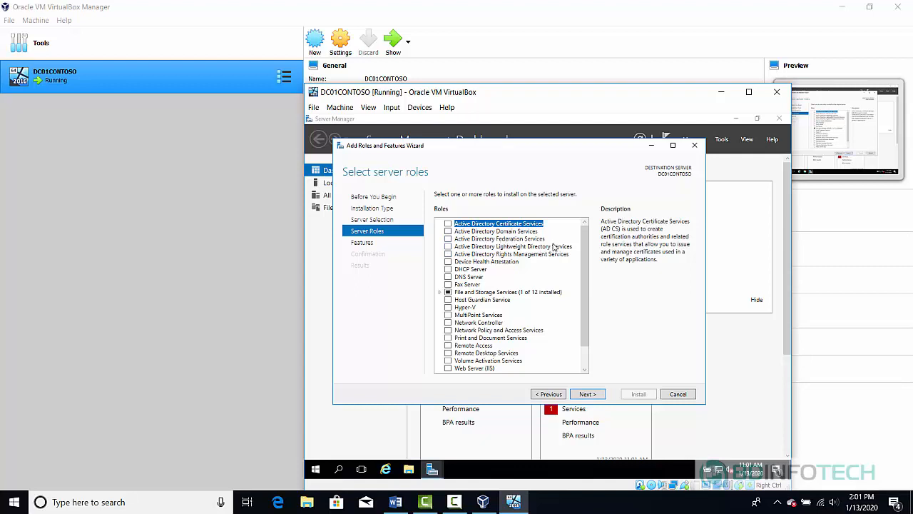
- Select the Active Directory Domain Services role with its management features and advance past the information pages
left_click(448, 232)
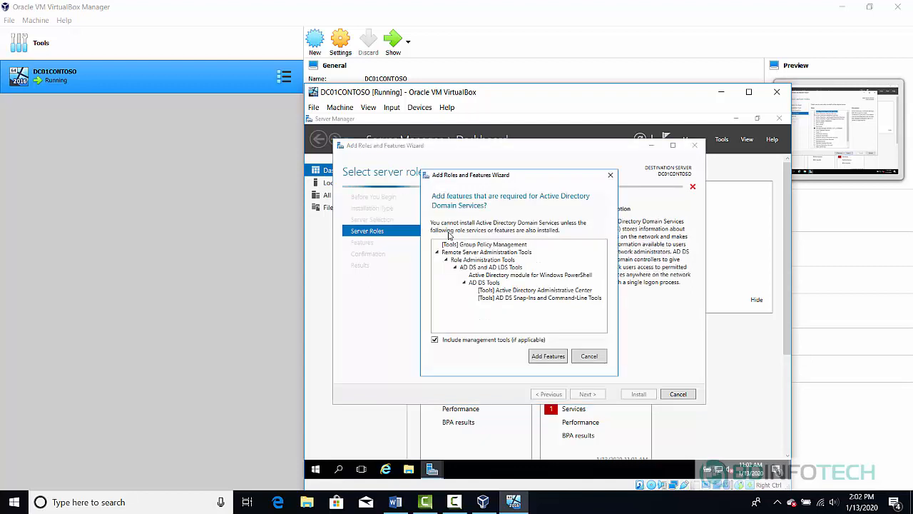
left_click(548, 355)
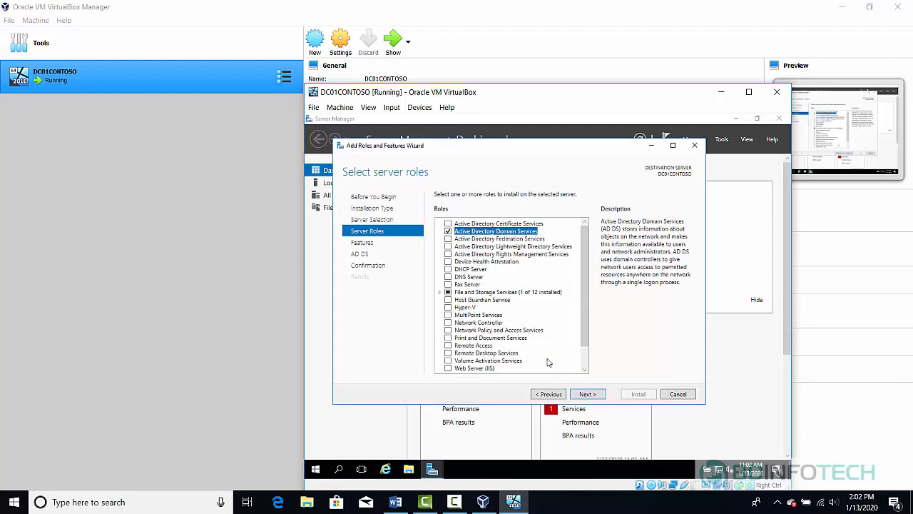
left_click(586, 393)
left_click(587, 393)
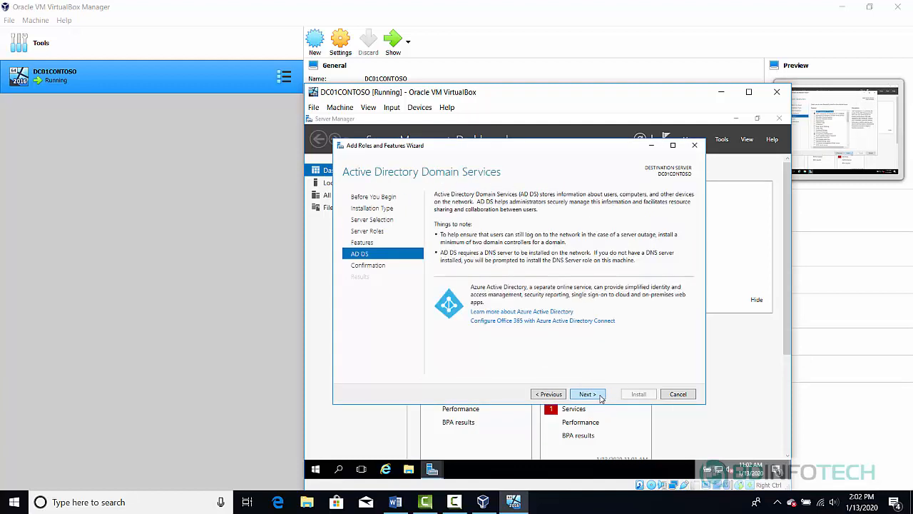
left_click(586, 393)
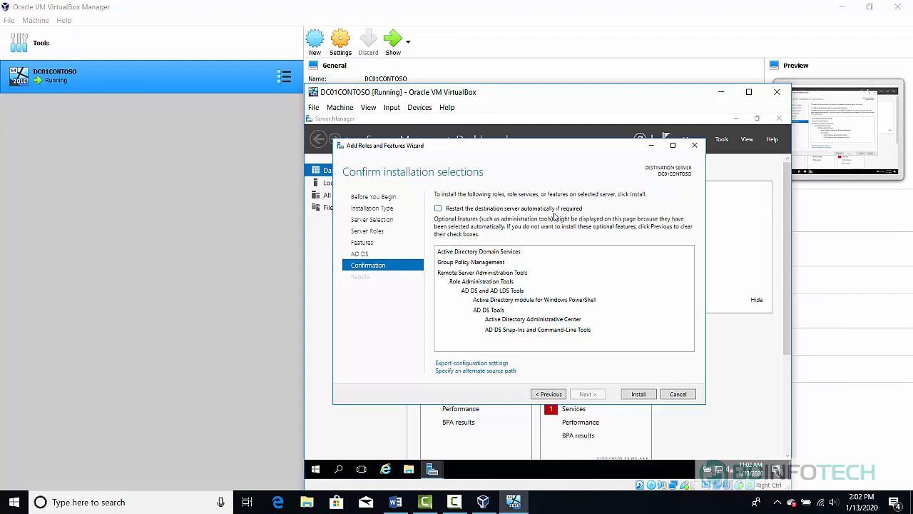
- Allow automatic restarts and start installing AD DS
left_click(438, 209)
left_click(579, 324)
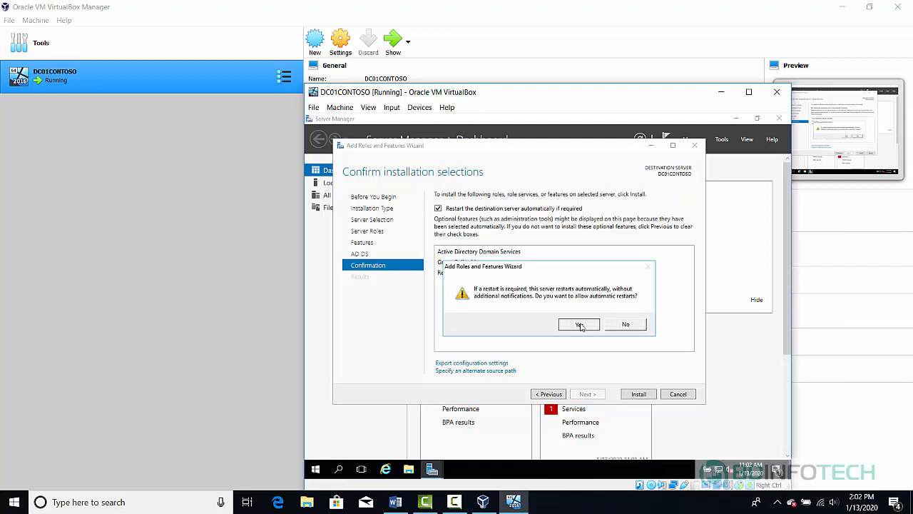
left_click(639, 395)
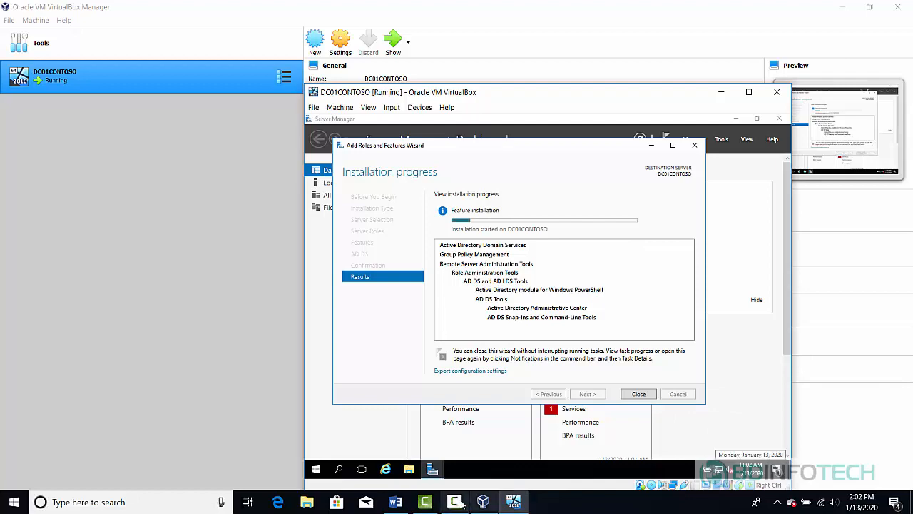
- Close the Add Roles and Features wizard after AD DS installs successfully
mouse_move(456, 503)
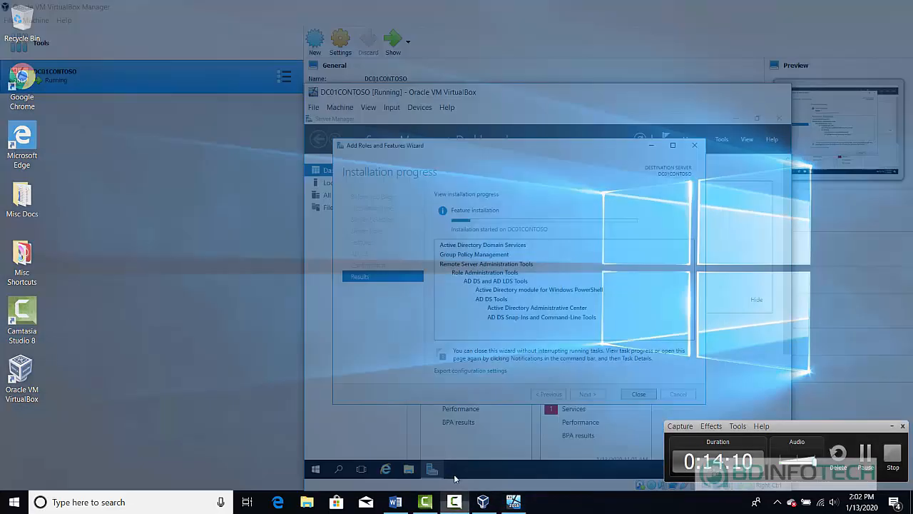
left_click(455, 477)
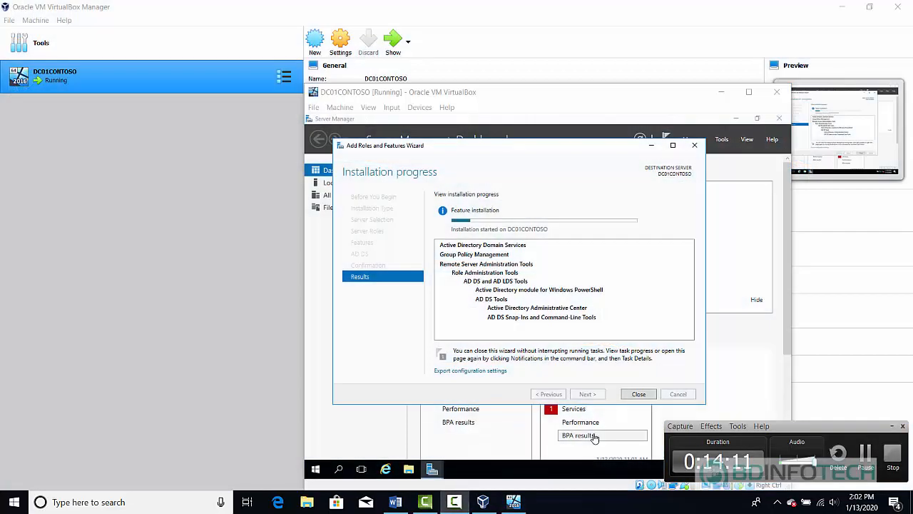
left_click(865, 456)
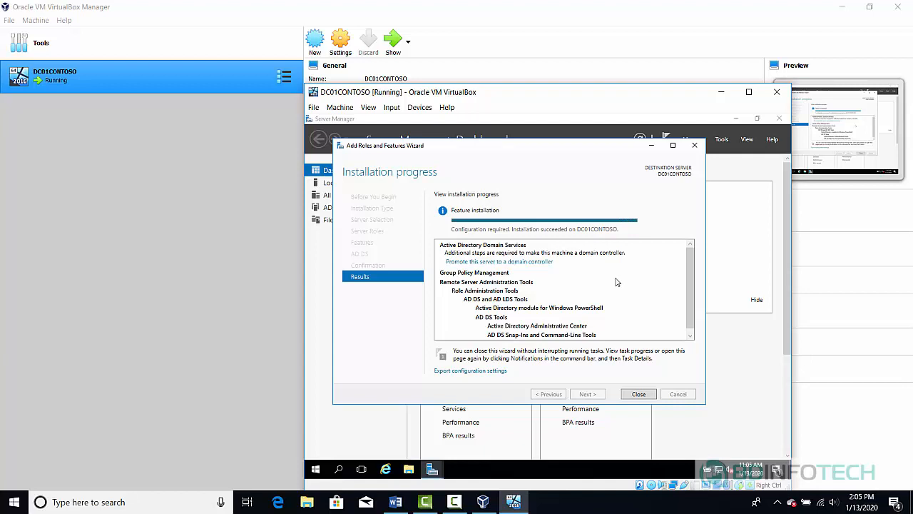
left_click(638, 394)
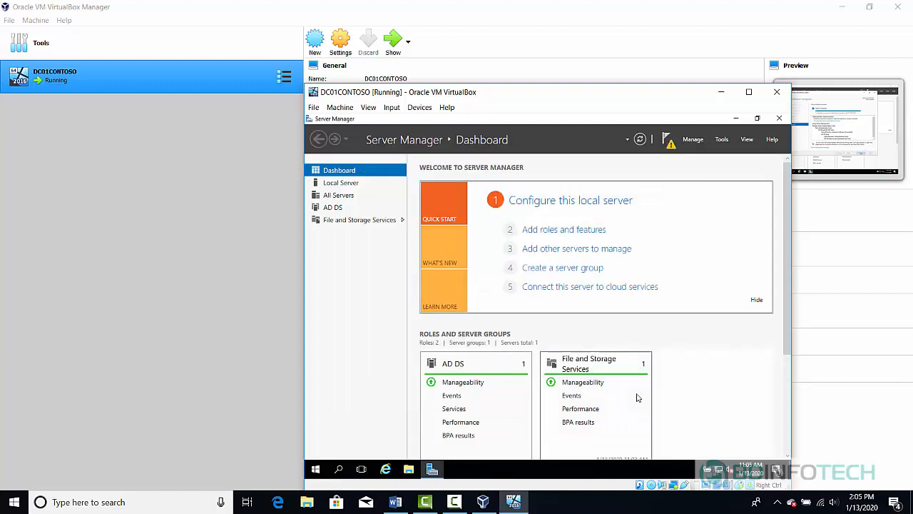
- Promote the server from notifications, adding a new forest with root domain CONTOSO.LOCAL
left_click(670, 145)
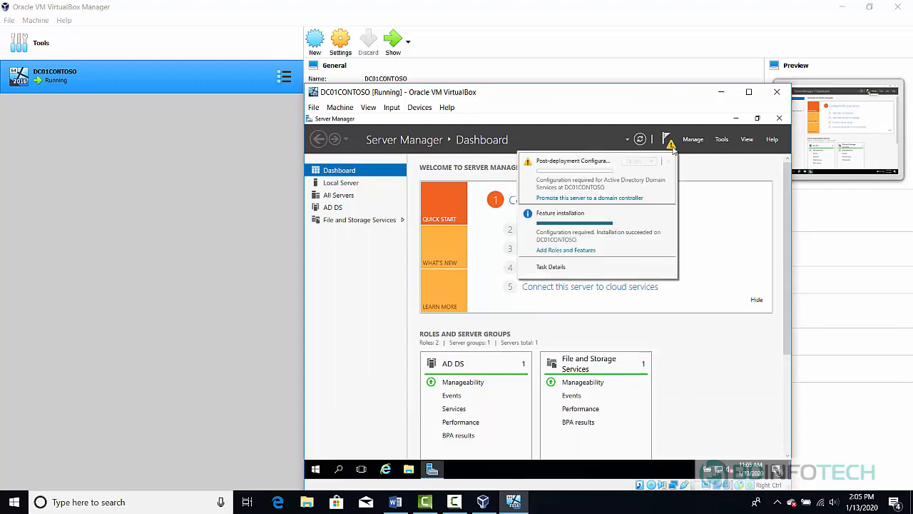
left_click(597, 199)
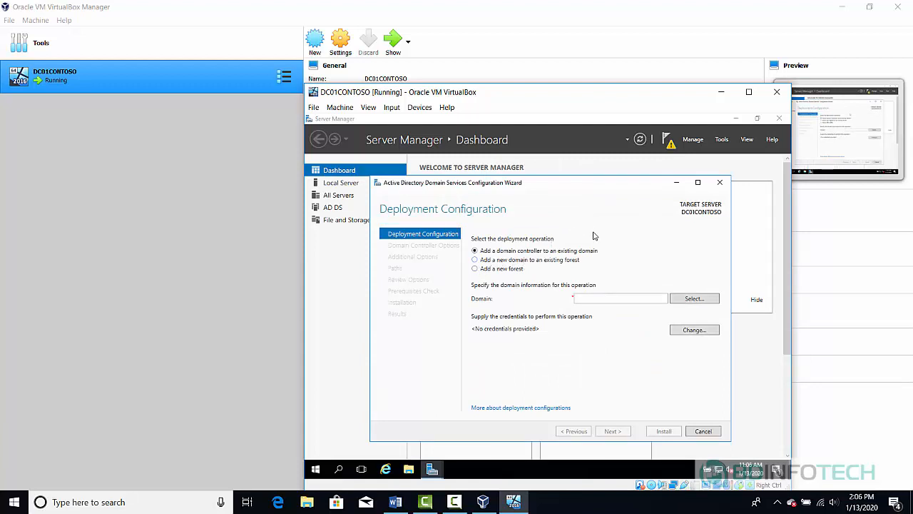
left_click(476, 269)
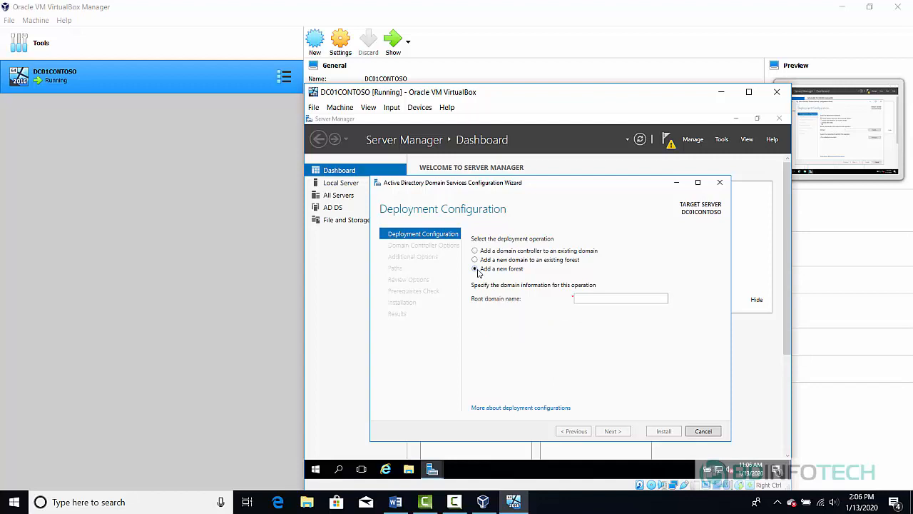
left_click(600, 298)
type("CONTOSO")
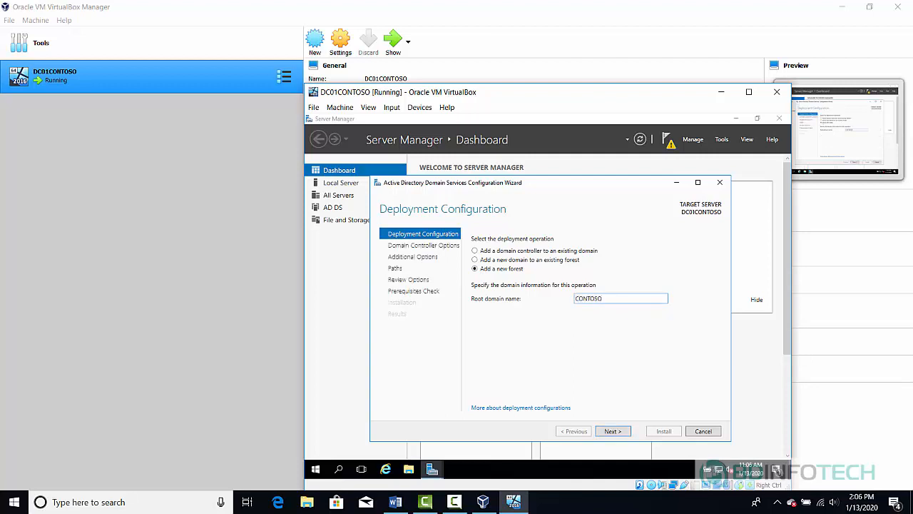
type(".LOCAL")
left_click(614, 432)
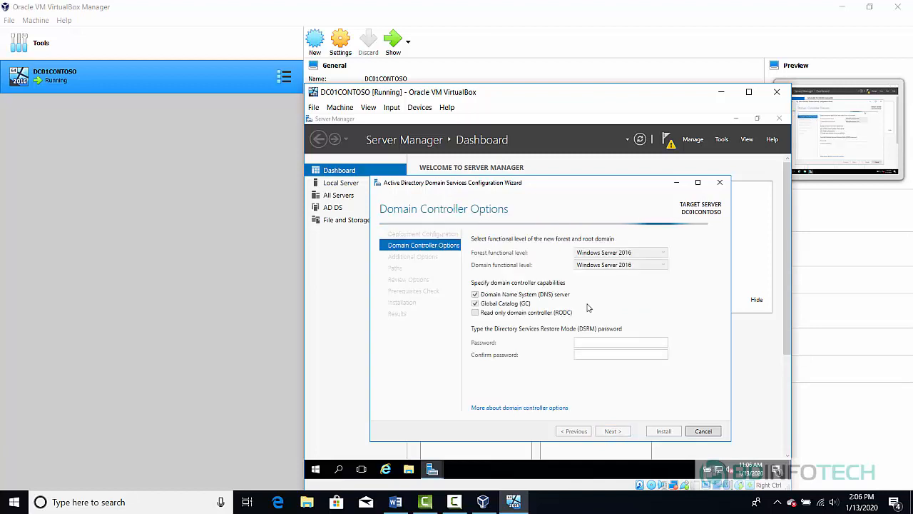
- Enter and confirm the Directory Services Restore Mode password, then continue to DNS Options
left_click(599, 343)
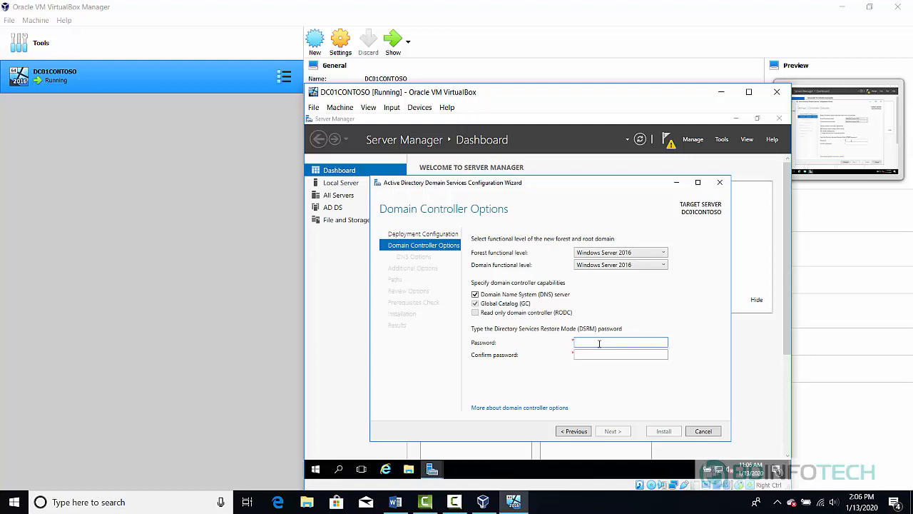
type("••••••••")
key("Tab")
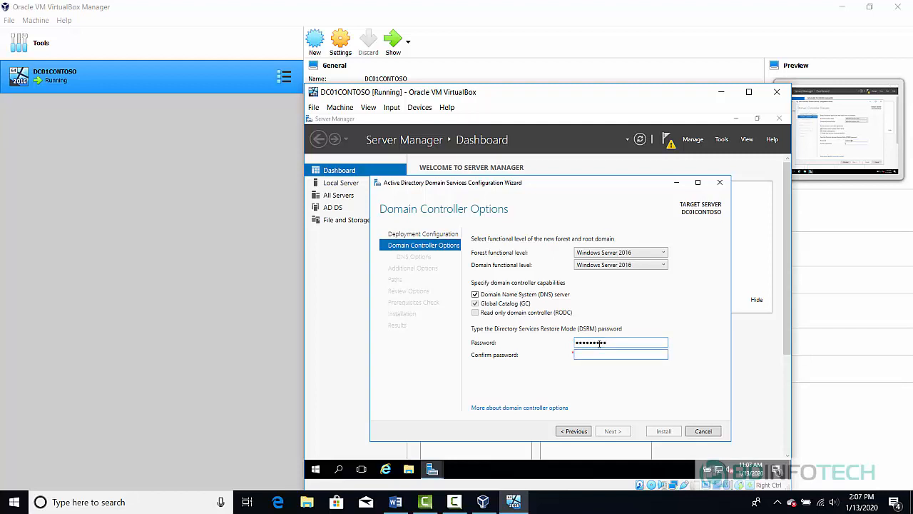
type("•••••••••")
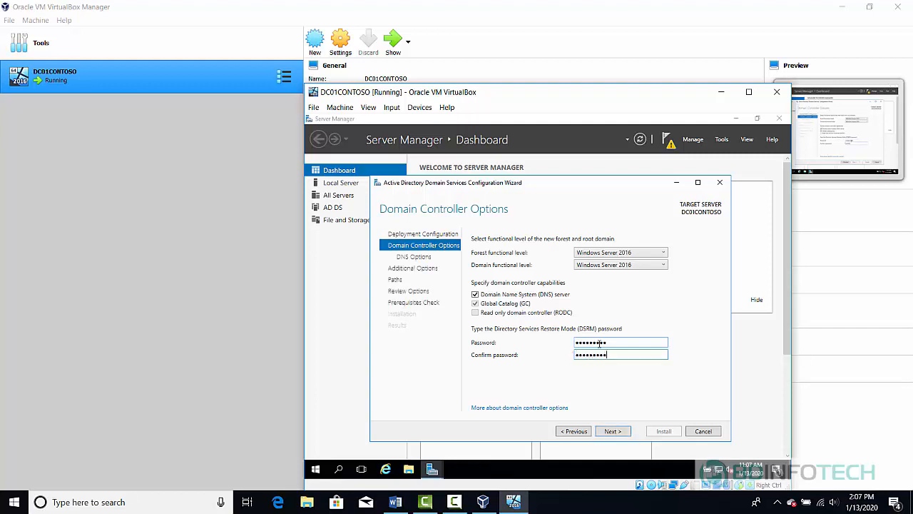
left_click(612, 432)
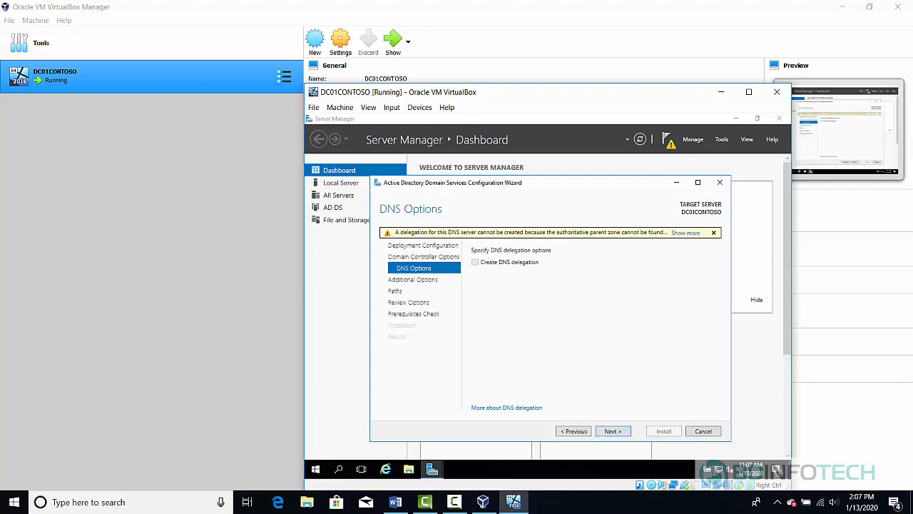
- Accept the DNS options, NetBIOS name CONTOSO and default NTDS and SYSVOL paths
left_click(612, 431)
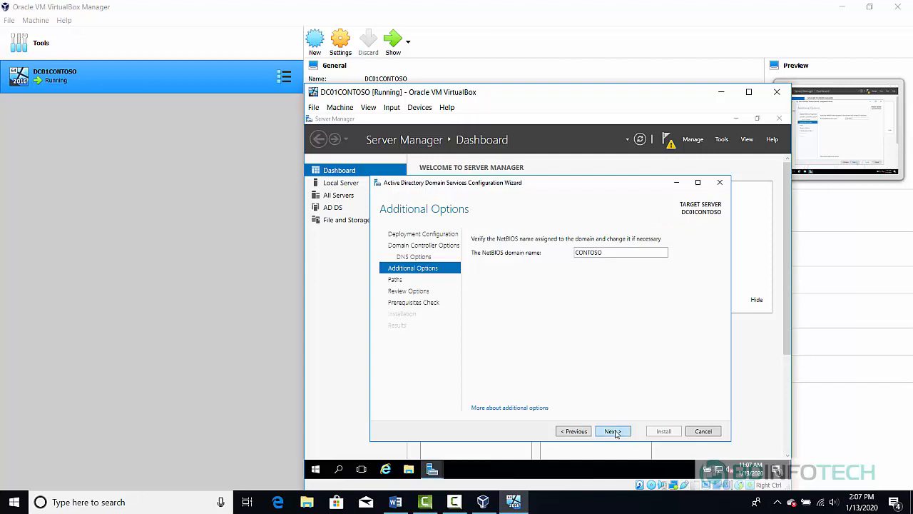
left_click(613, 431)
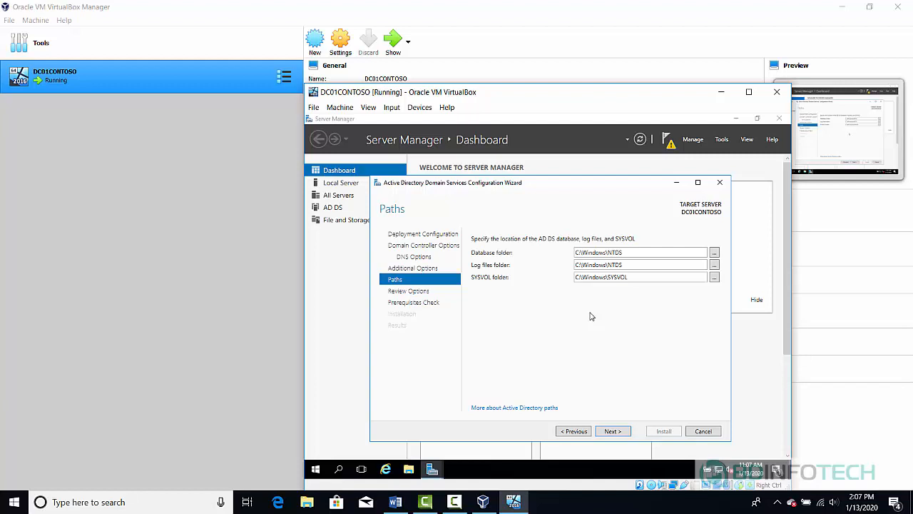
left_click(607, 432)
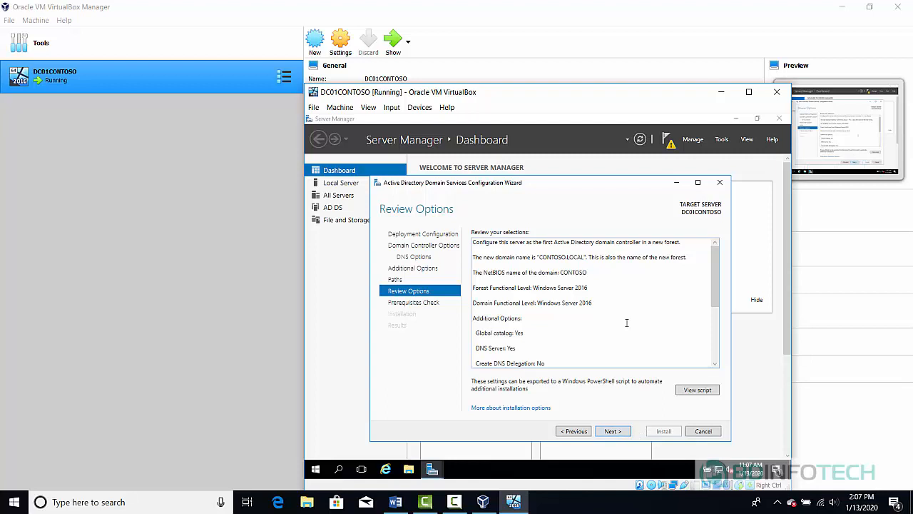
- Advance from Review Options to run the prerequisites check
left_click(612, 431)
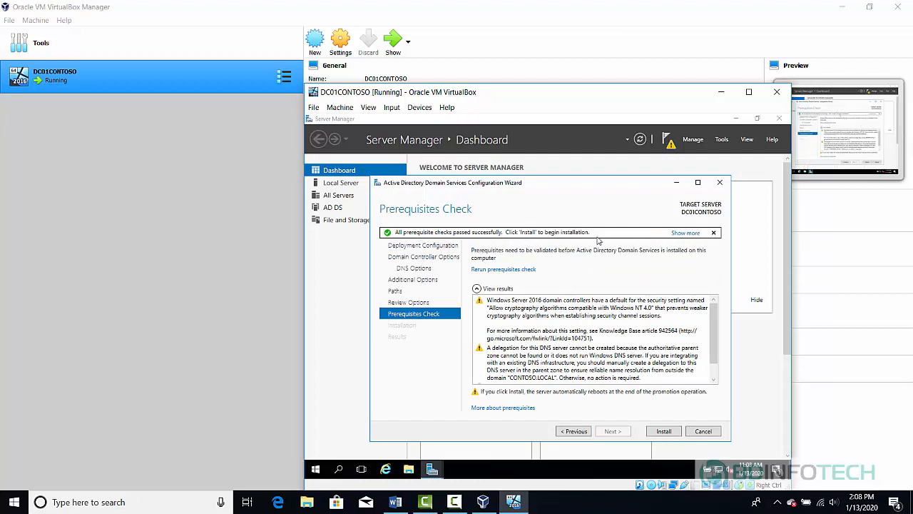
- Install the domain controller promotion, dismiss the sign-out notice and close the wizard for restart
left_click(656, 432)
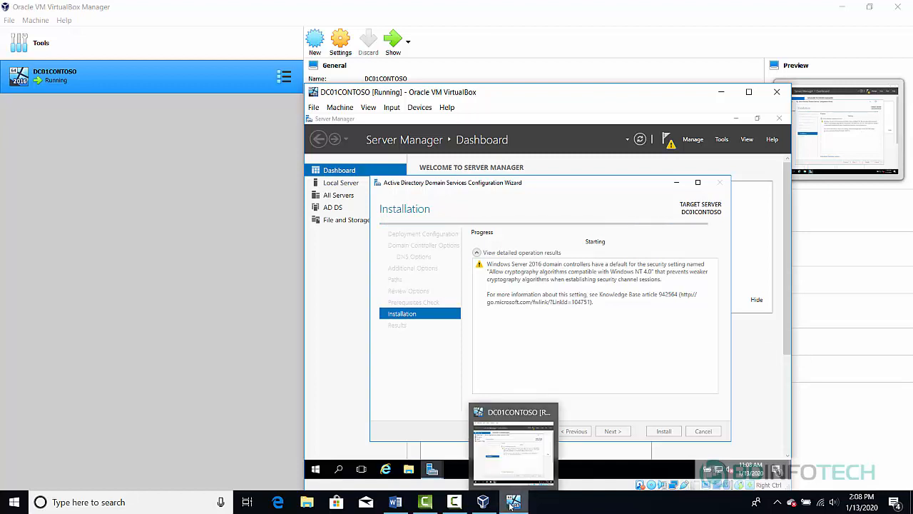
mouse_move(463, 503)
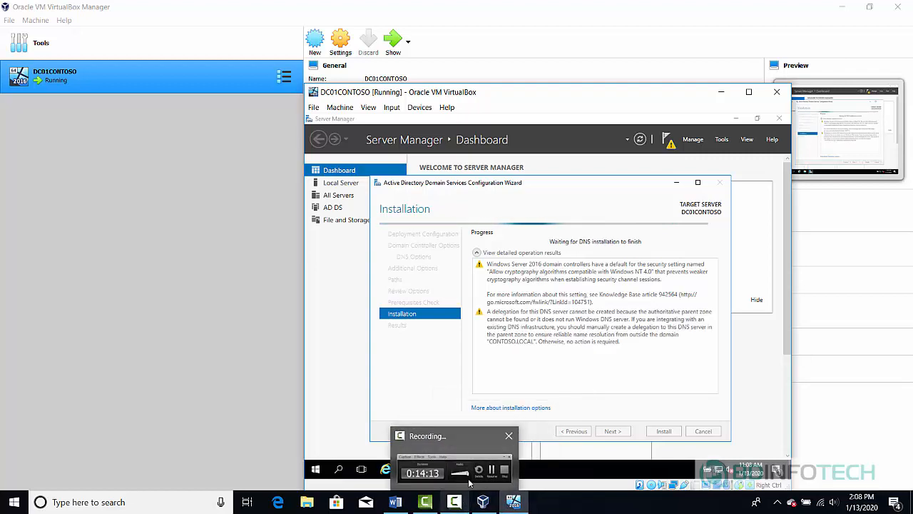
left_click(454, 467)
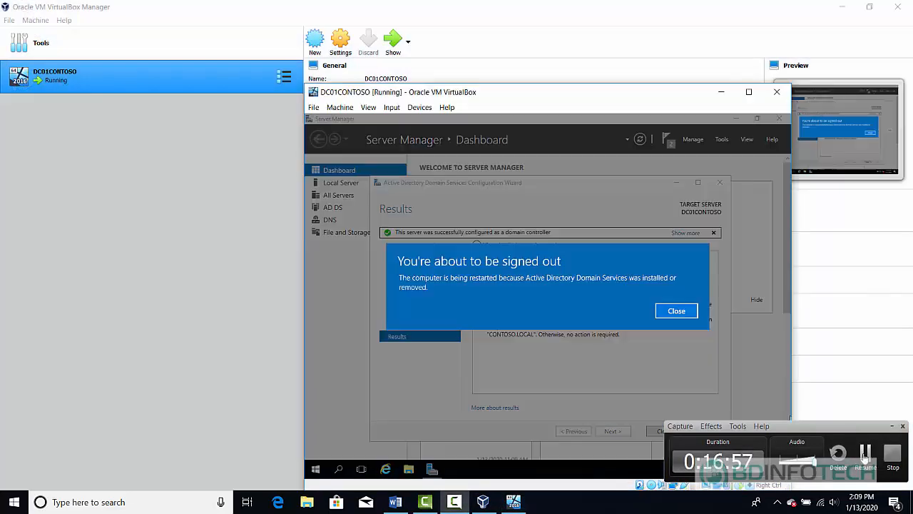
left_click(677, 311)
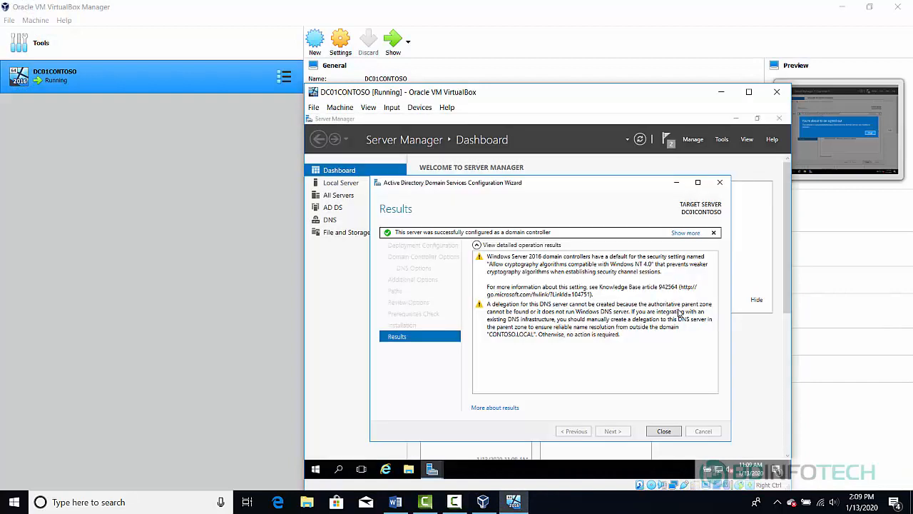
left_click(666, 433)
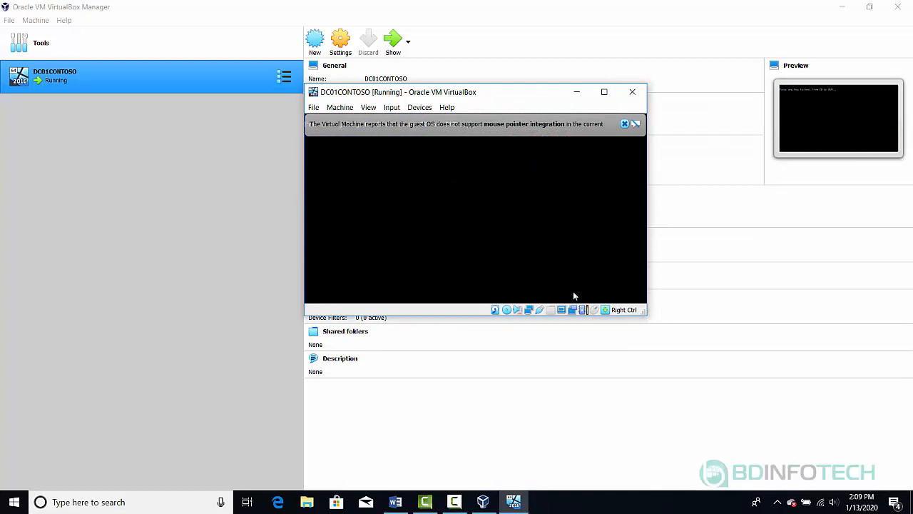
- Dismiss the two mouse integration notices and wait for DC01CONTOSO to reach the lock screen
left_click(624, 123)
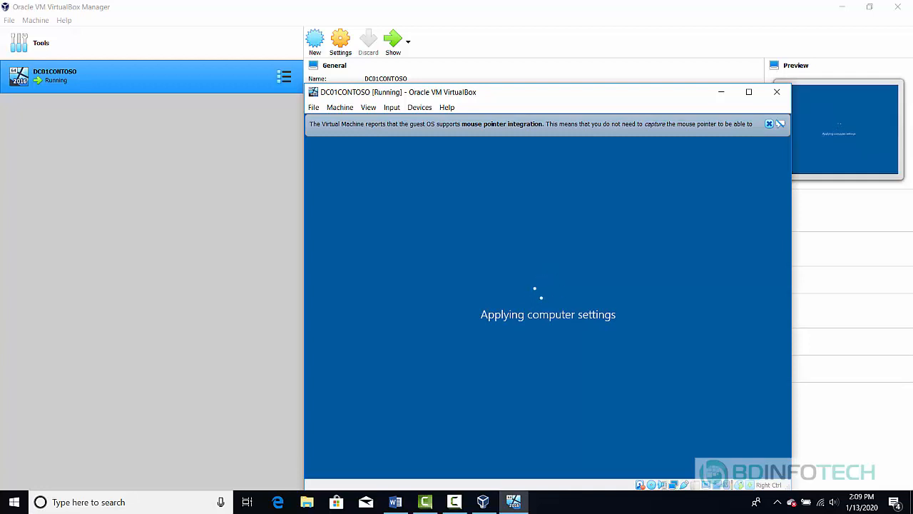
left_click(768, 125)
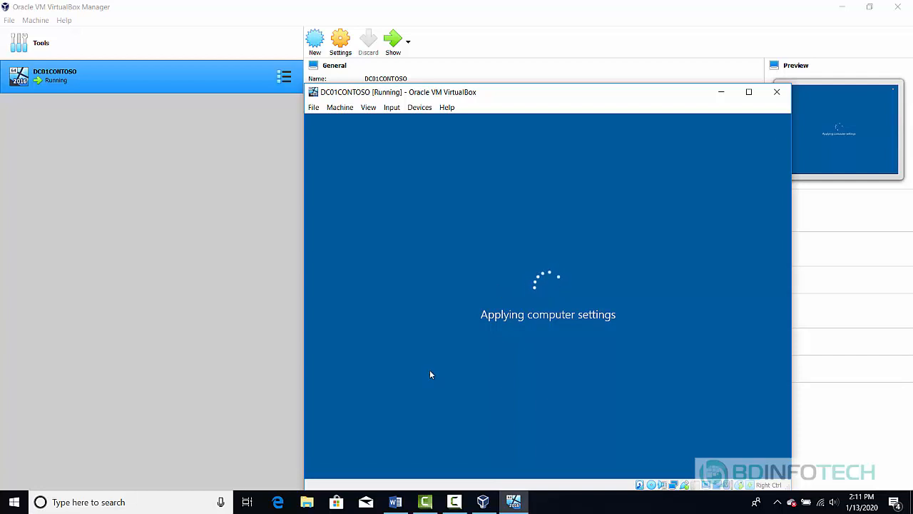
mouse_move(457, 504)
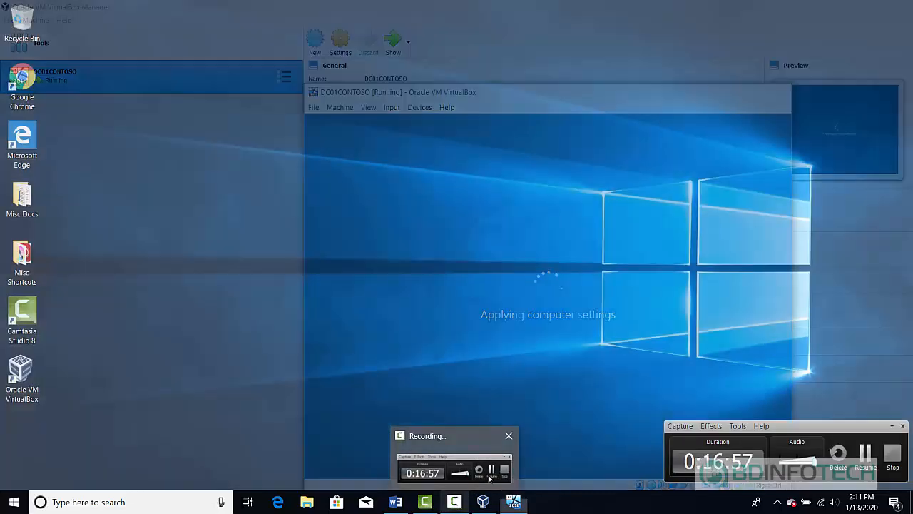
left_click(456, 463)
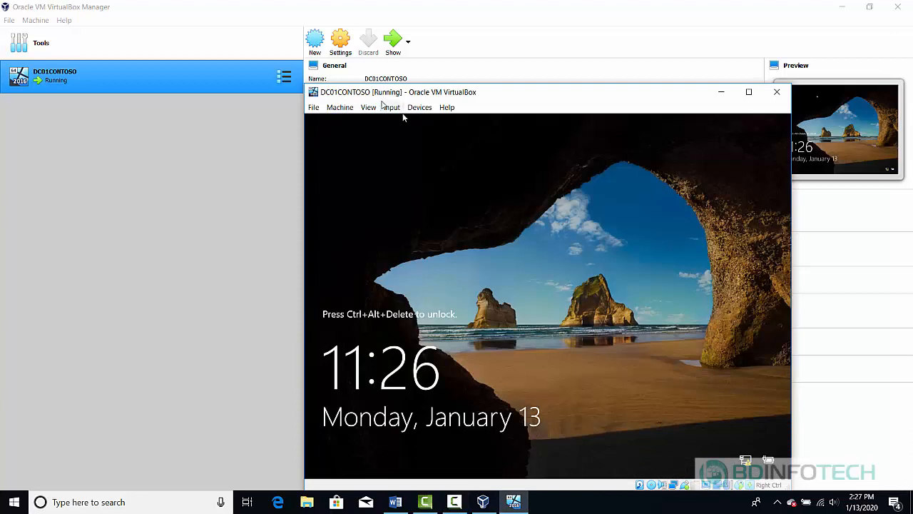
- Send Ctrl-Alt-Del to the VM and sign in as the CONTOSO domain administrator through Other user
left_click(391, 109)
mouse_move(412, 121)
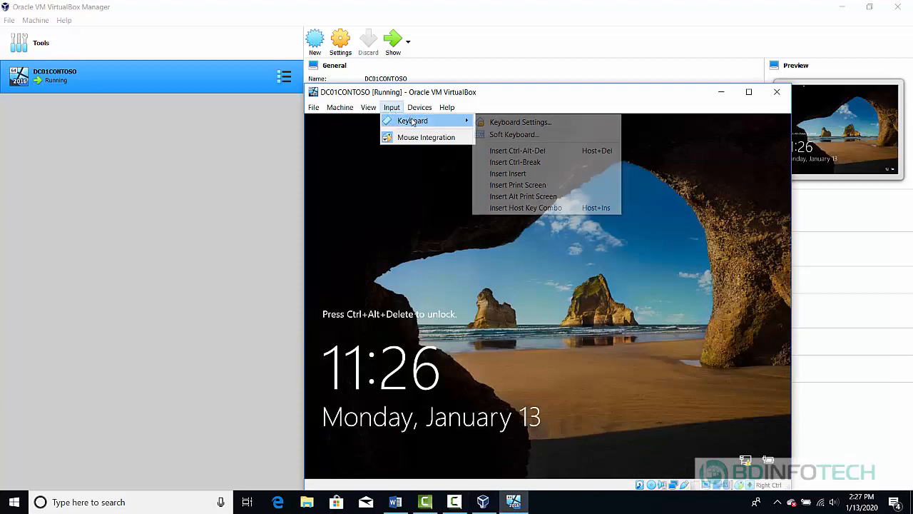
left_click(511, 151)
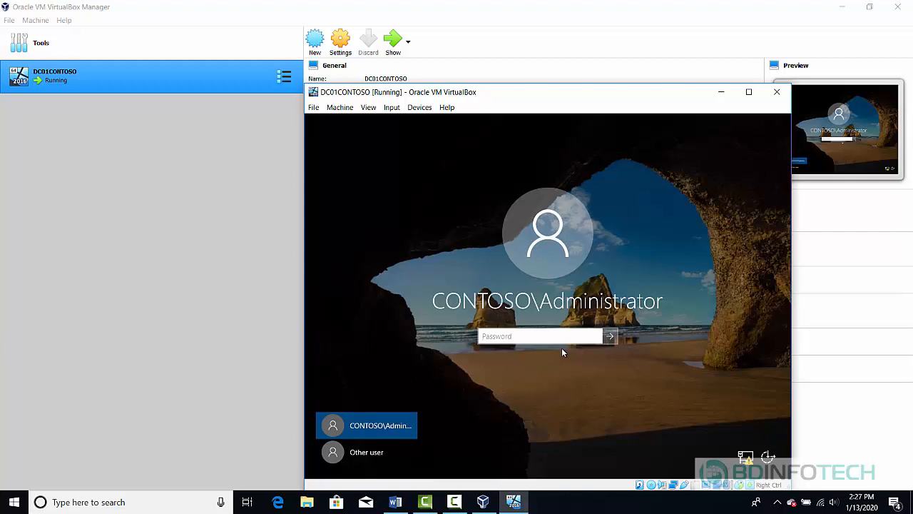
left_click(356, 454)
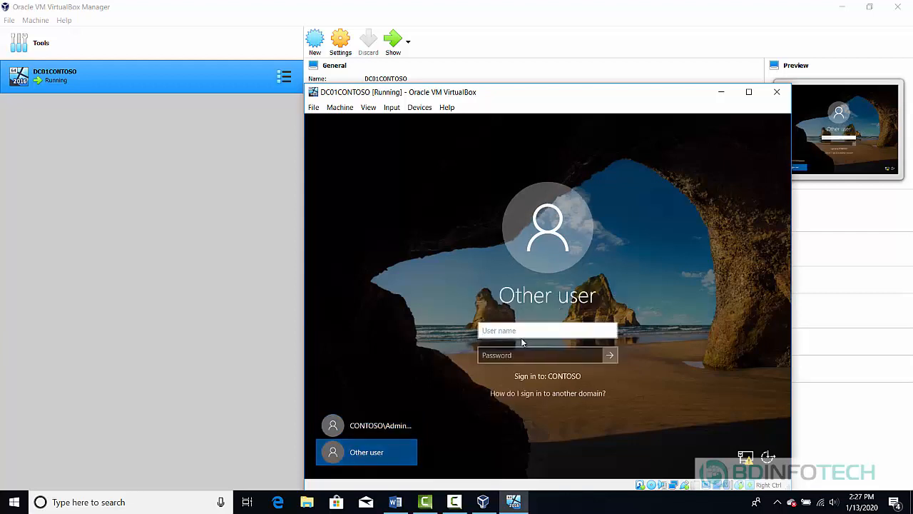
type("adm")
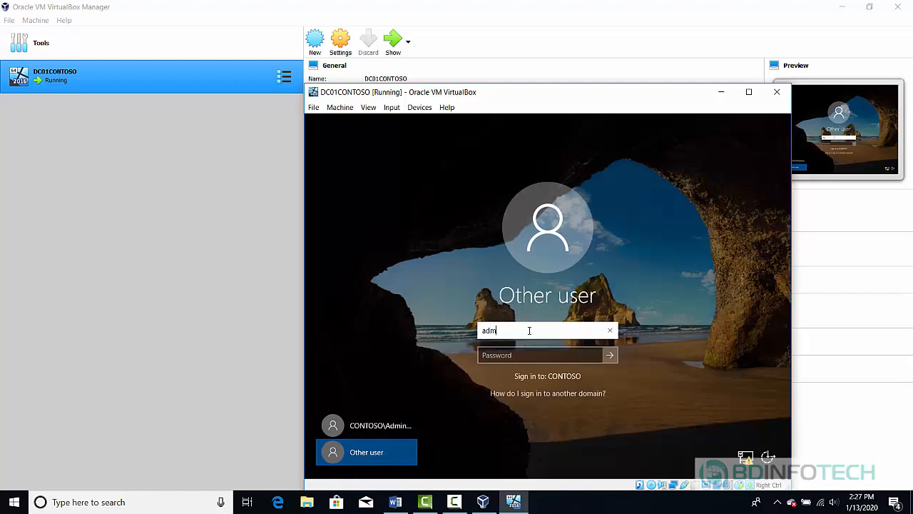
type("inistrator@")
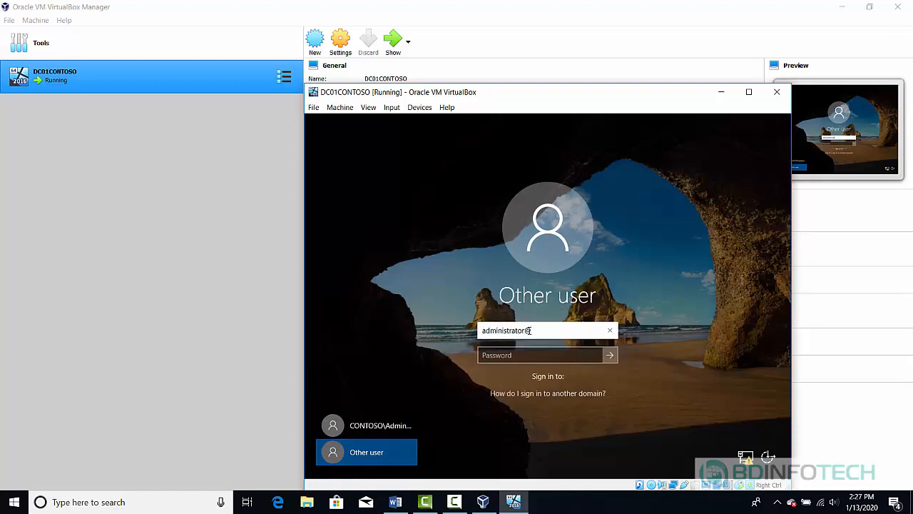
type("contoso.local")
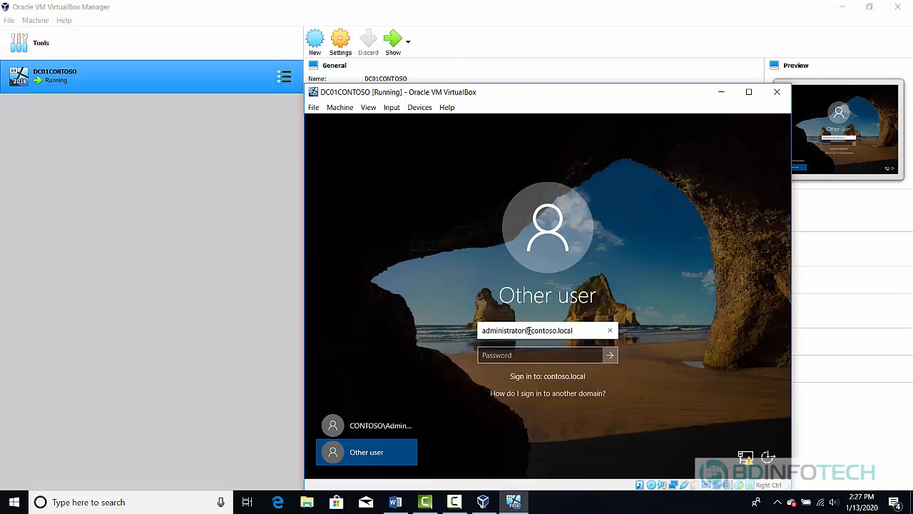
key("Tab")
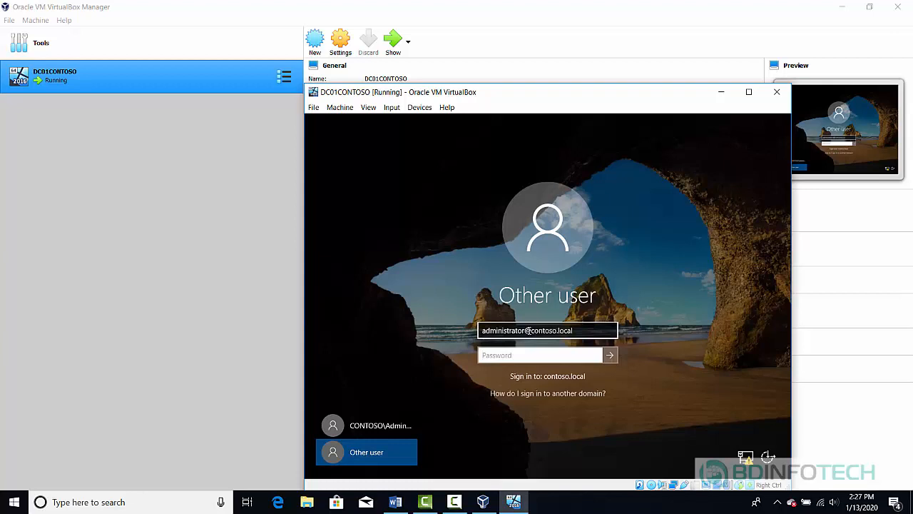
type("*********")
key("Return")
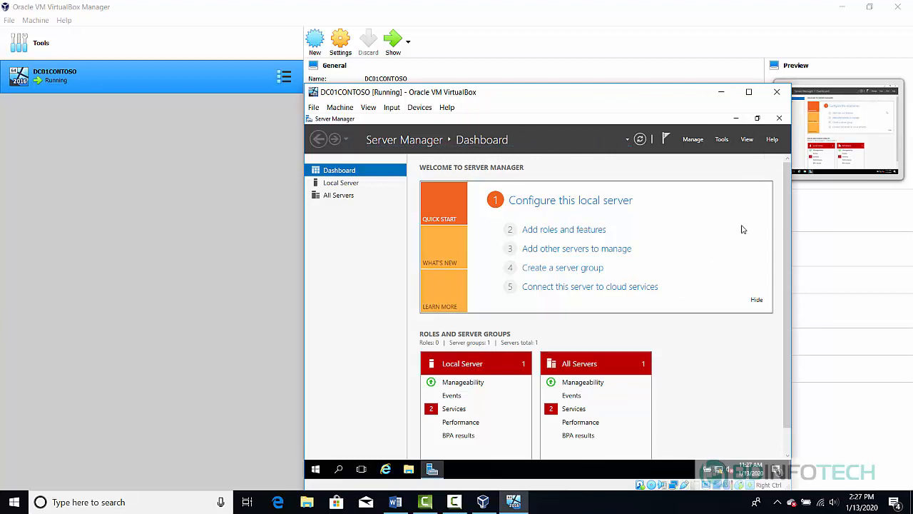
- Minimize Server Manager and expand Windows Administrative Tools in the guest Start menu
left_click(737, 120)
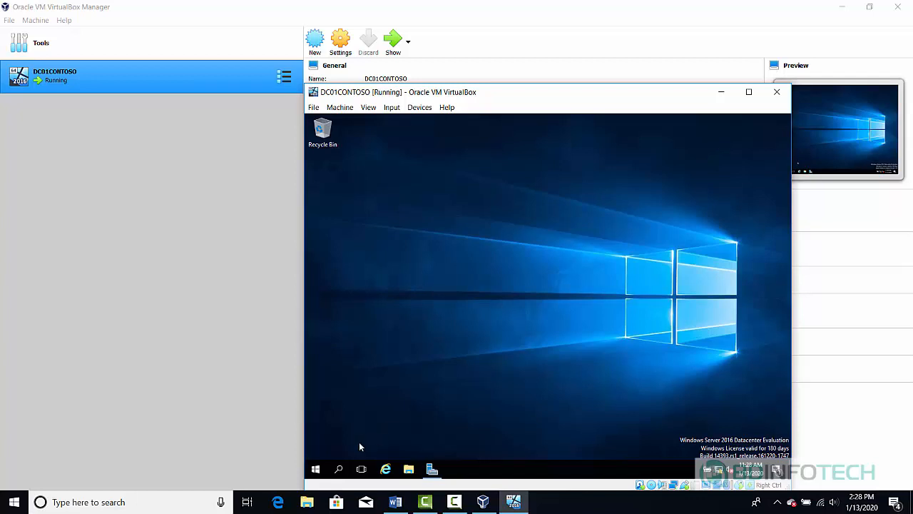
left_click(315, 471)
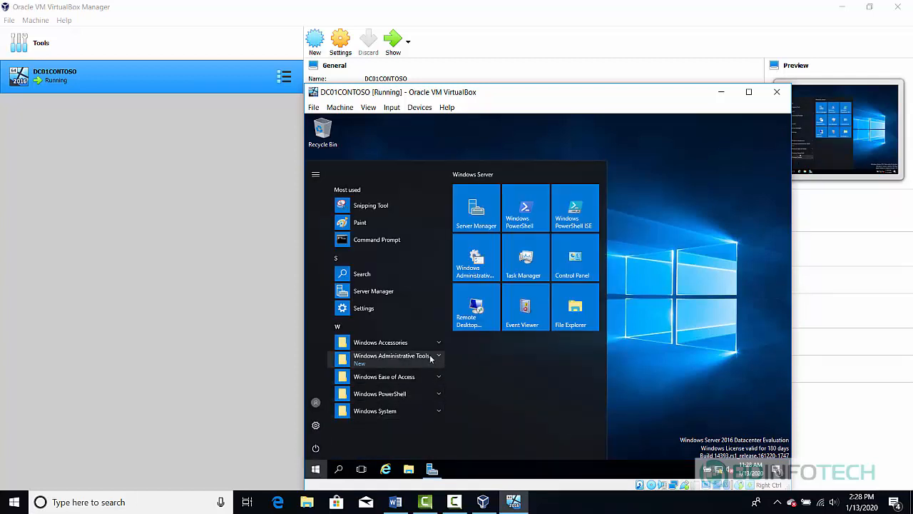
left_click(436, 360)
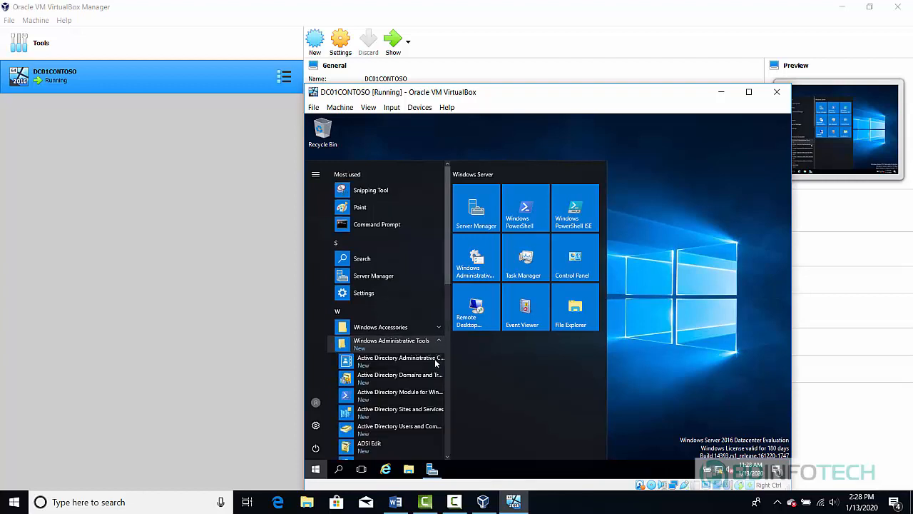
- Launch Active Directory Users and Computers and browse CONTOSO.LOCAL's Builtin and Users containers
left_click(424, 428)
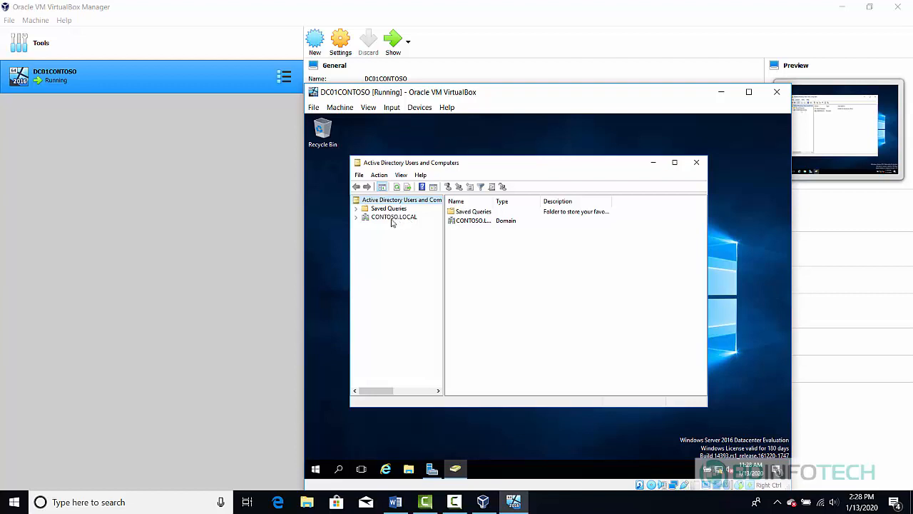
left_click(391, 222)
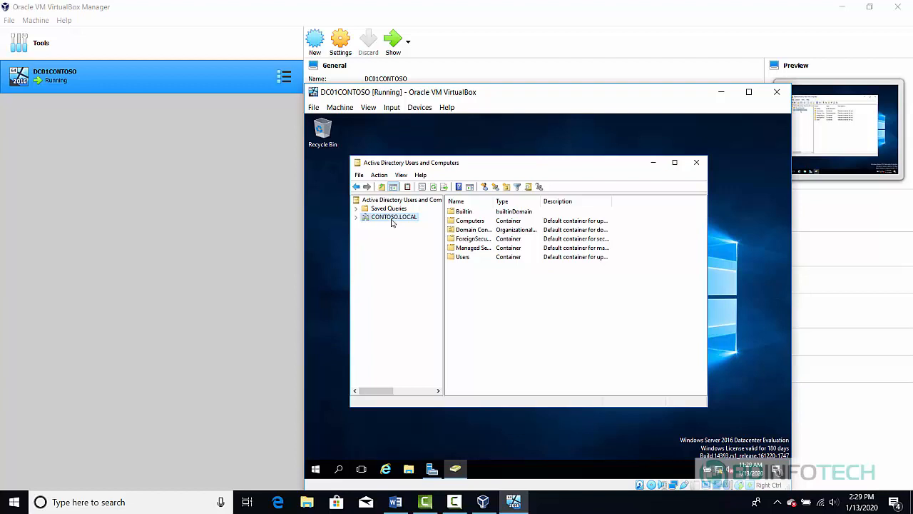
left_click(356, 219)
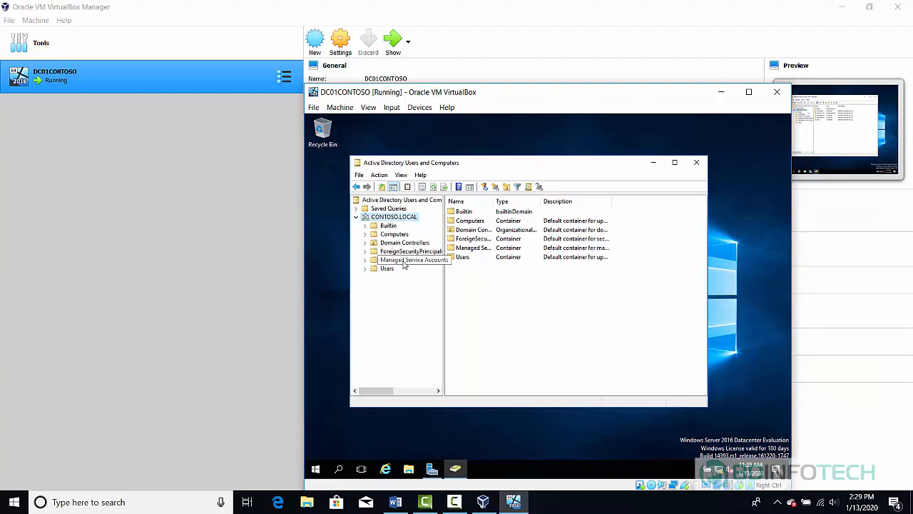
left_click(388, 227)
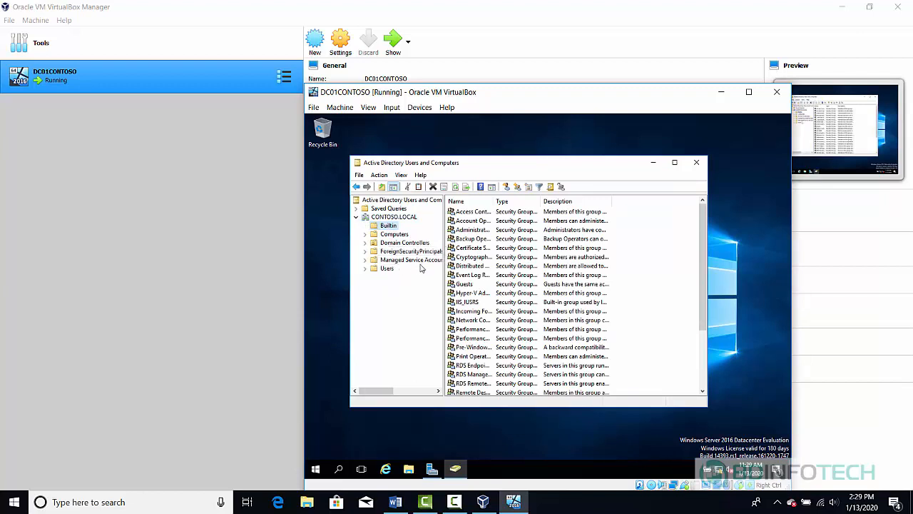
left_click(385, 269)
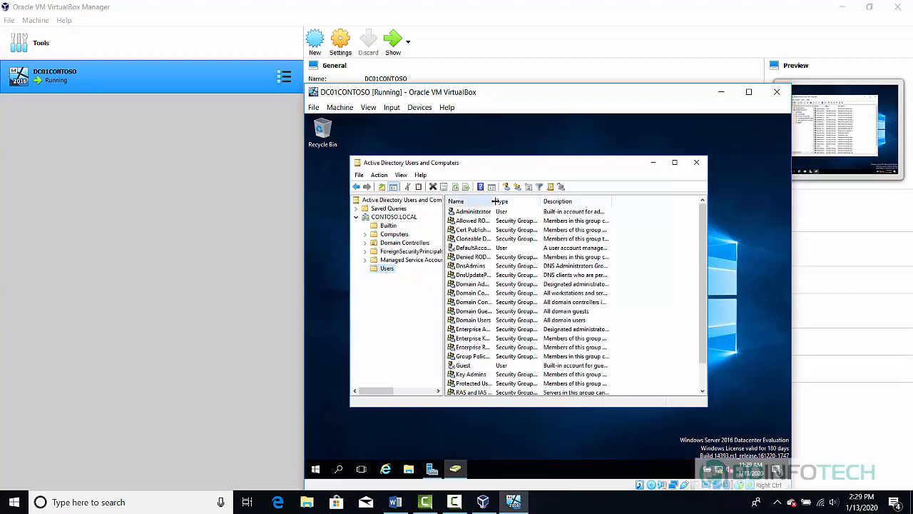
- Widen the Users Name column, select Domain Guests, and bring up the tray network icon's menu
left_click_drag(492, 201, 567, 211)
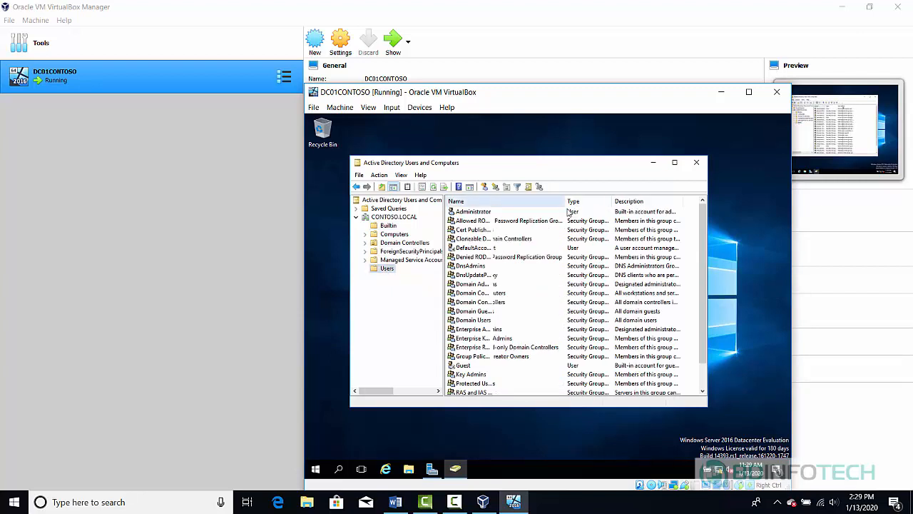
left_click(491, 316)
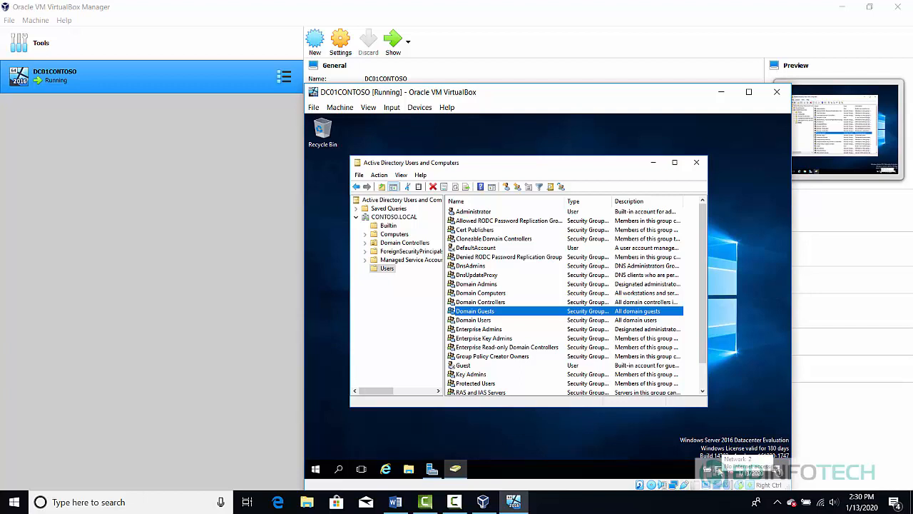
right_click(718, 468)
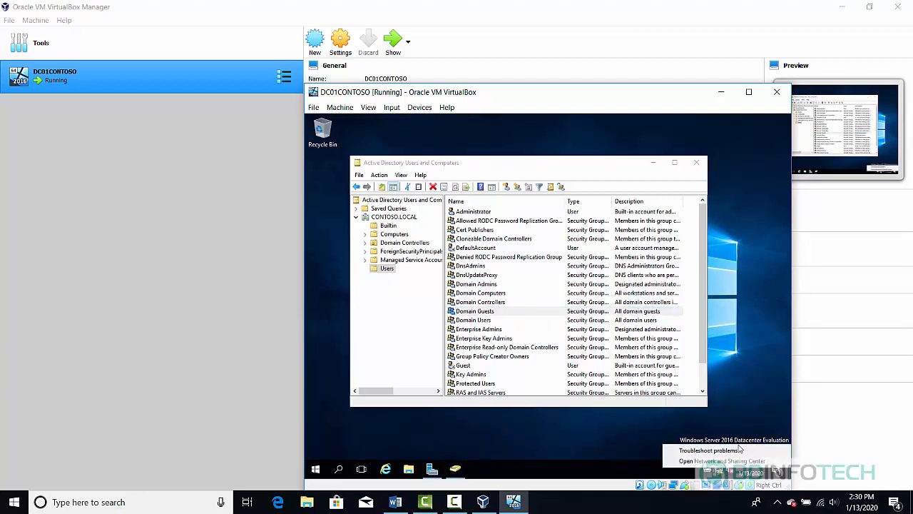
- Open the Ethernet adapter's Properties from Network and Sharing Center's adapter settings
left_click(689, 462)
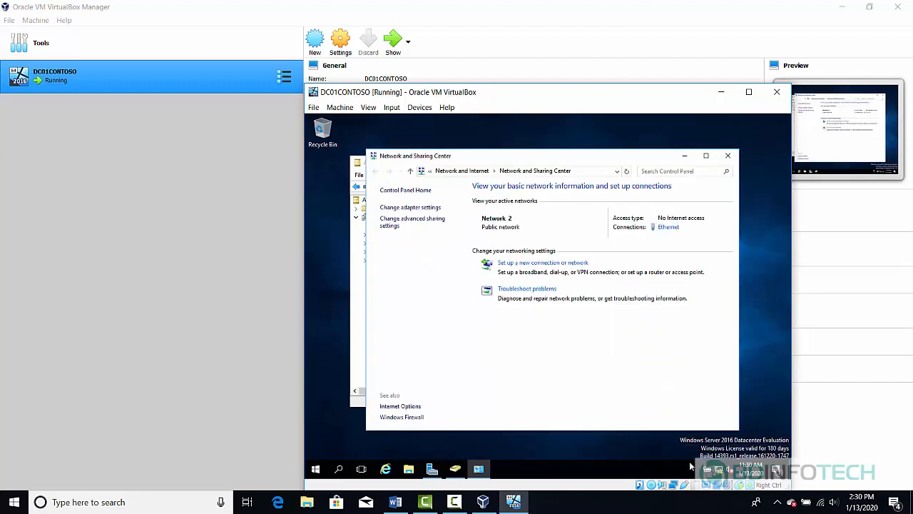
left_click(410, 206)
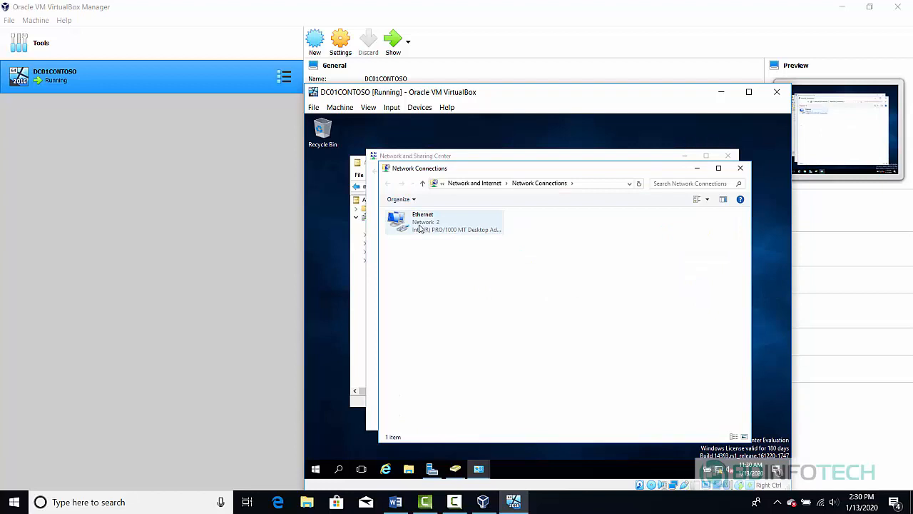
right_click(420, 226)
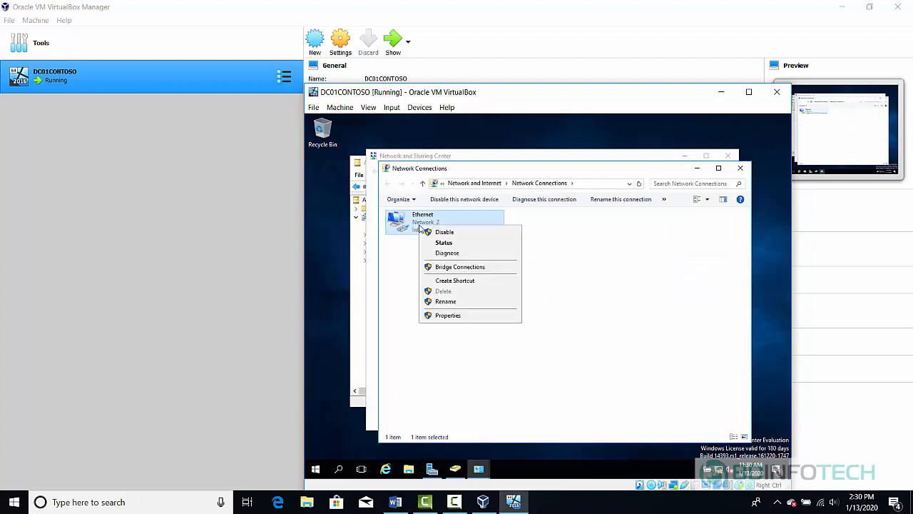
left_click(463, 315)
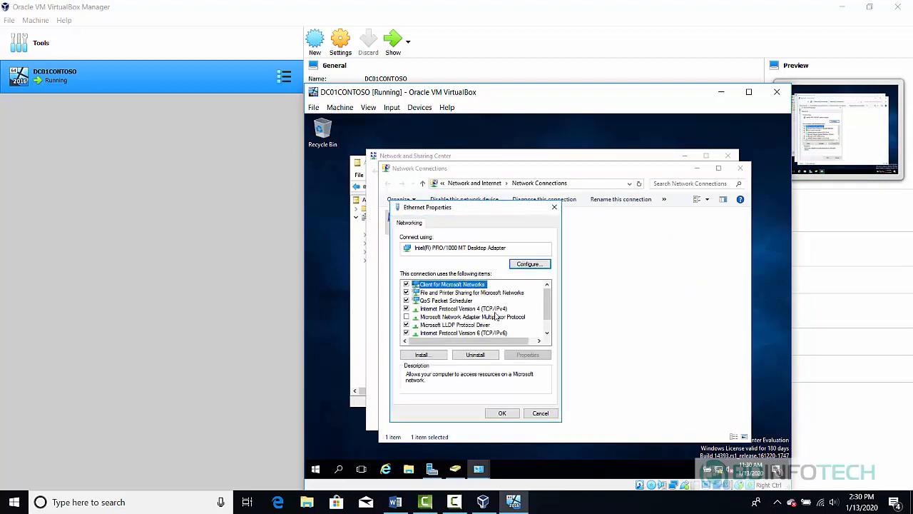
- Enter static IPv4 address and DNS settings, apply them, and close Network Connections
left_click(505, 308)
double_click(506, 314)
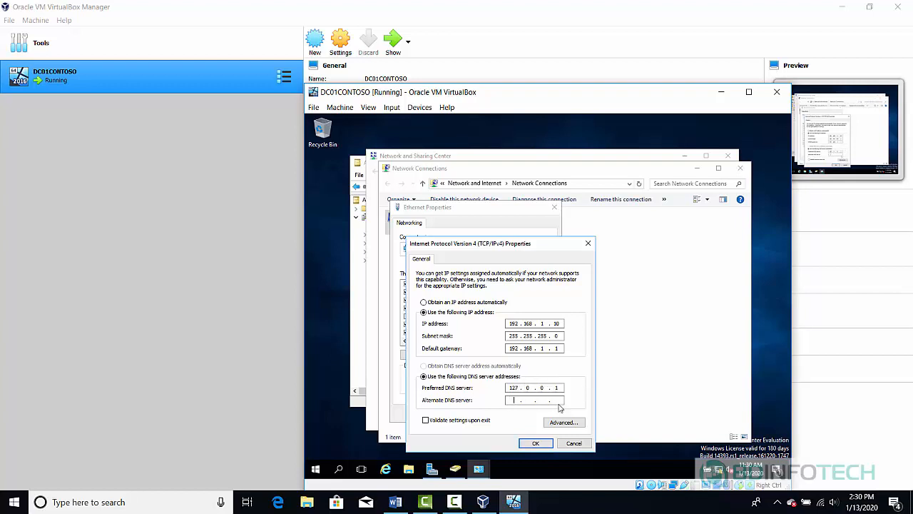
type("8.8")
type("8")
left_click(539, 443)
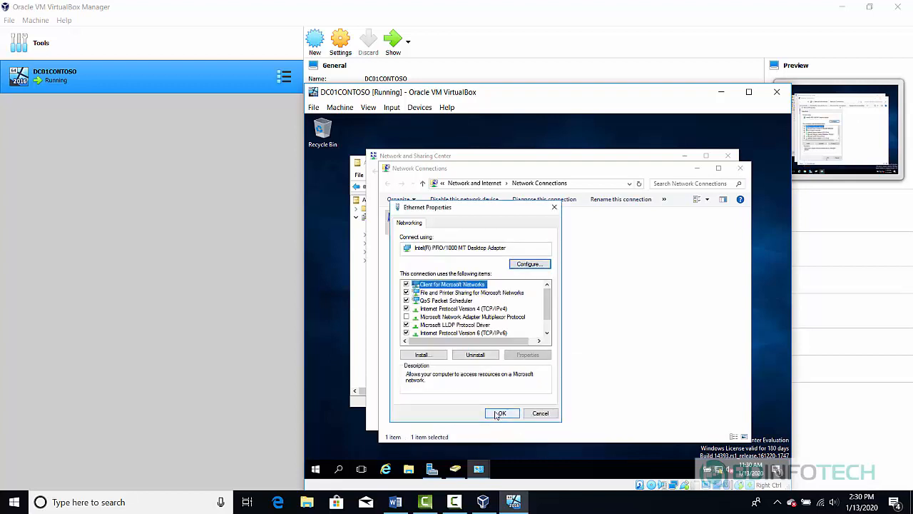
left_click(500, 413)
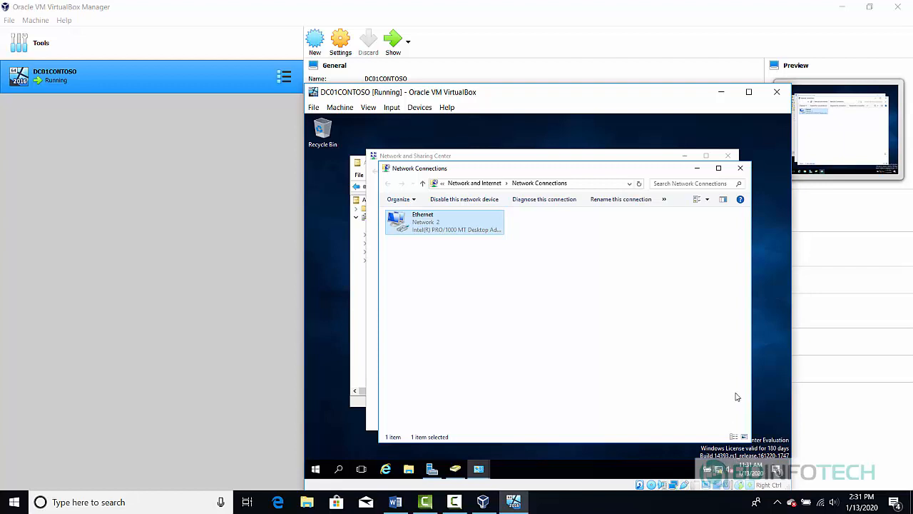
left_click(746, 169)
- Close the remaining Network and Sharing Center window
left_click(722, 156)
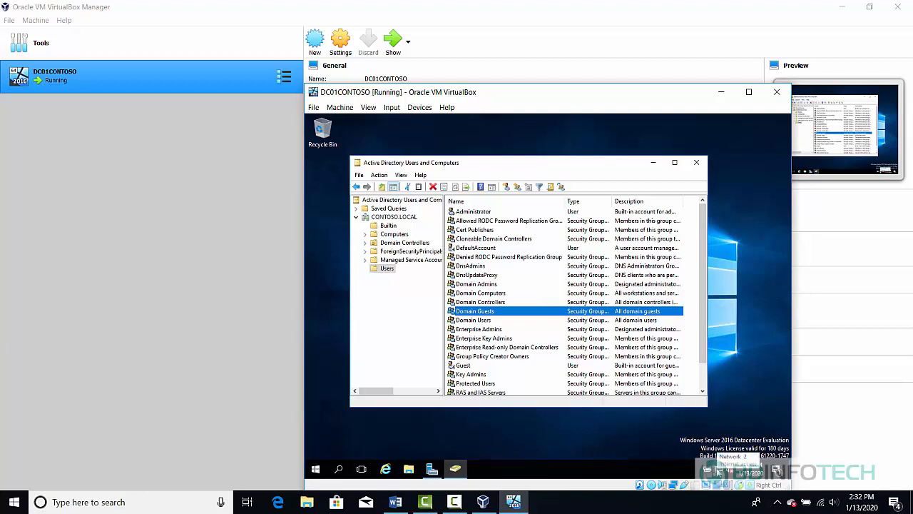
- Launch ADSI Edit from Windows Administrative Tools in the guest Start menu
left_click(316, 469)
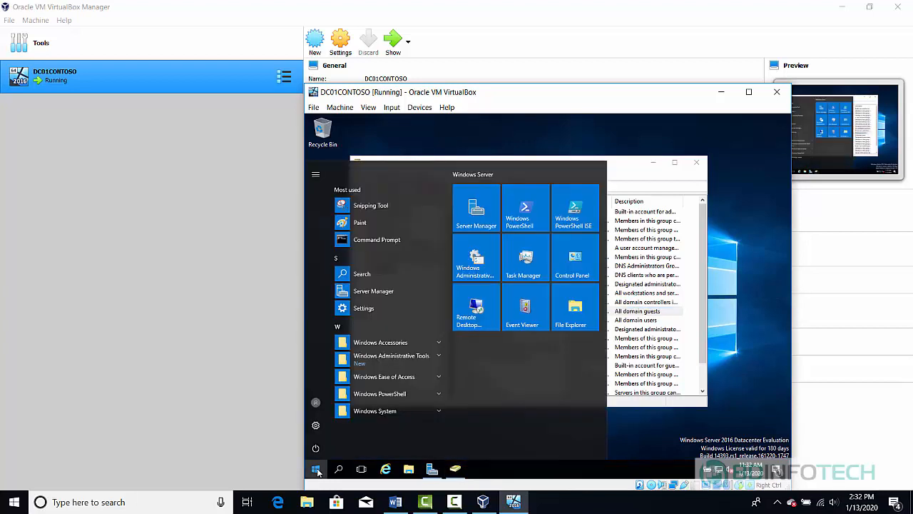
left_click(440, 363)
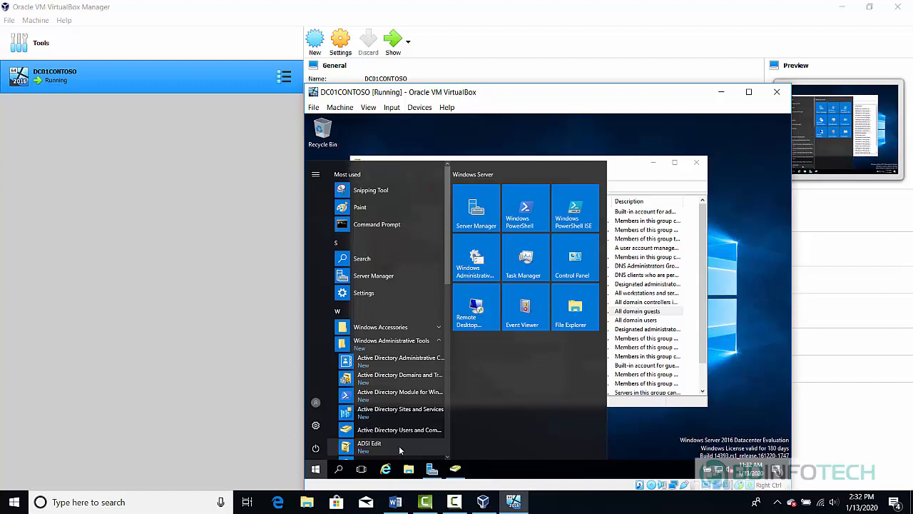
left_click(399, 445)
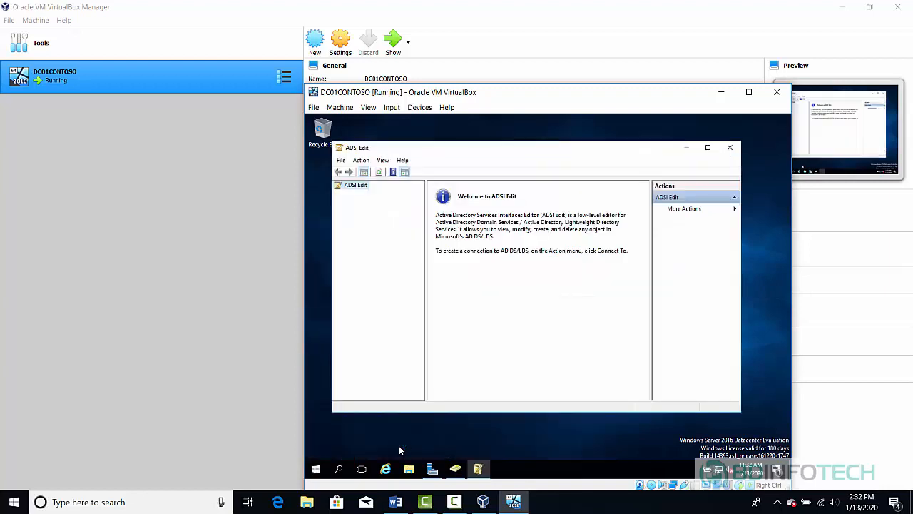
- Connect ADSI Edit to the Default naming context with Action > Connect to
left_click(341, 162)
left_click(361, 161)
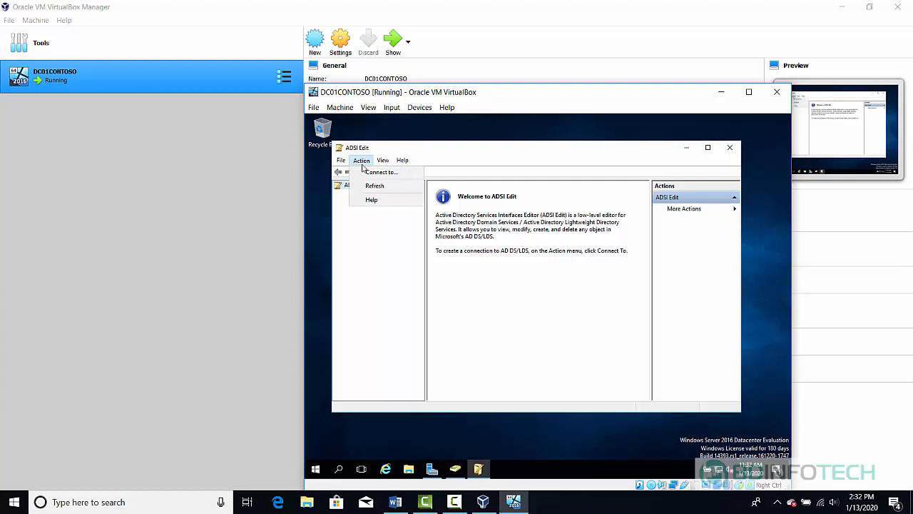
left_click(379, 172)
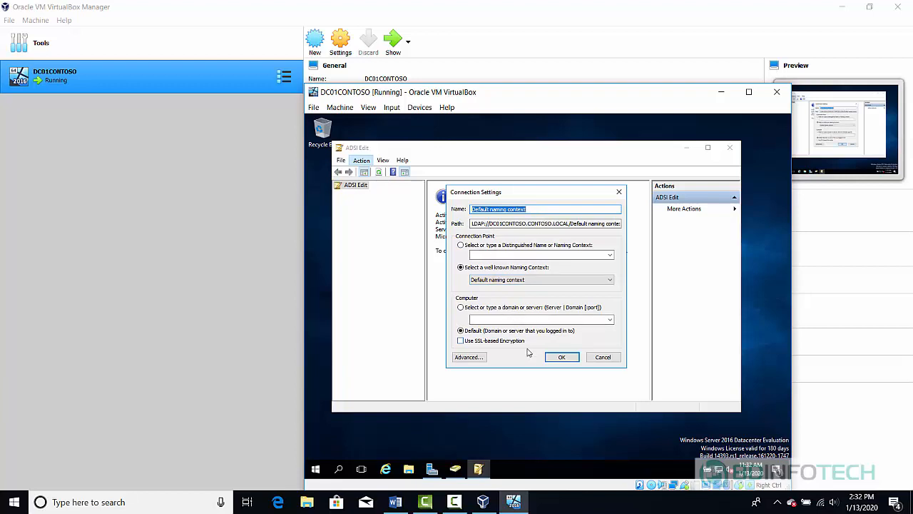
left_click(560, 358)
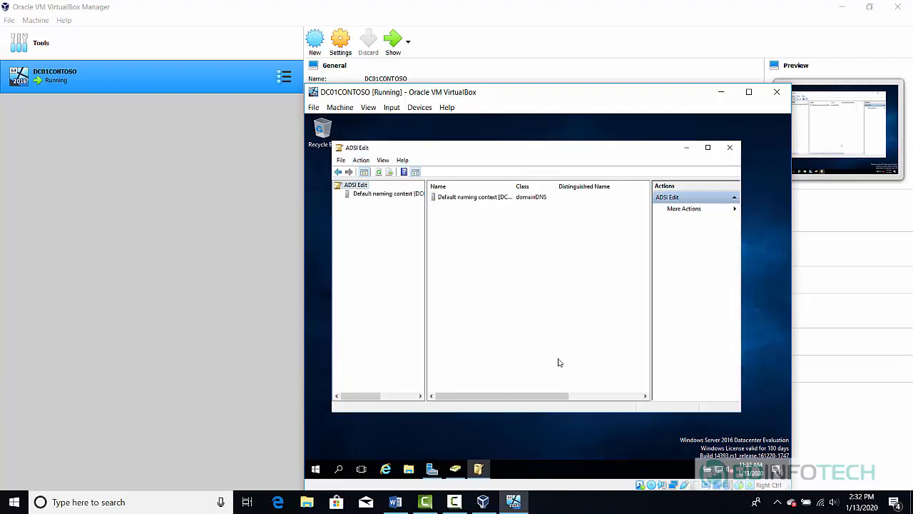
- Expand Default naming context and DC=CONTOSO,DC=LOCAL, widen the tree, and select the domain object
double_click(372, 196)
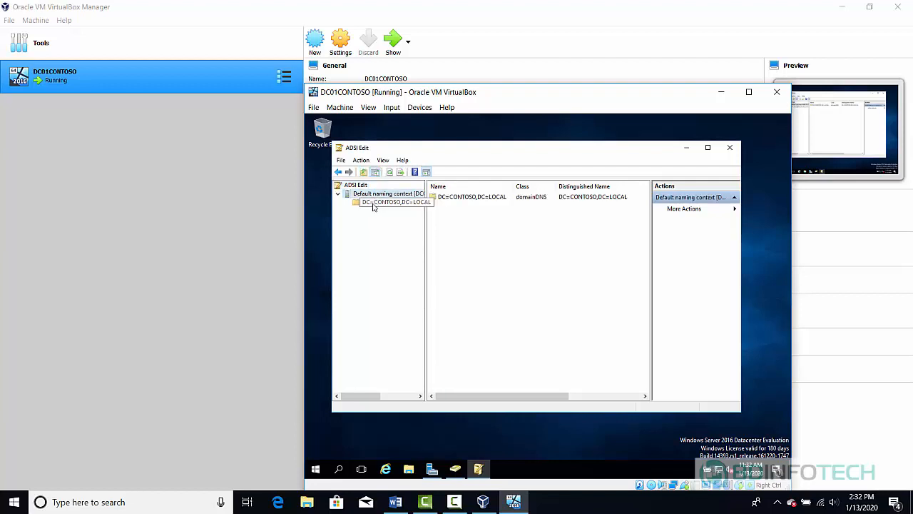
double_click(373, 205)
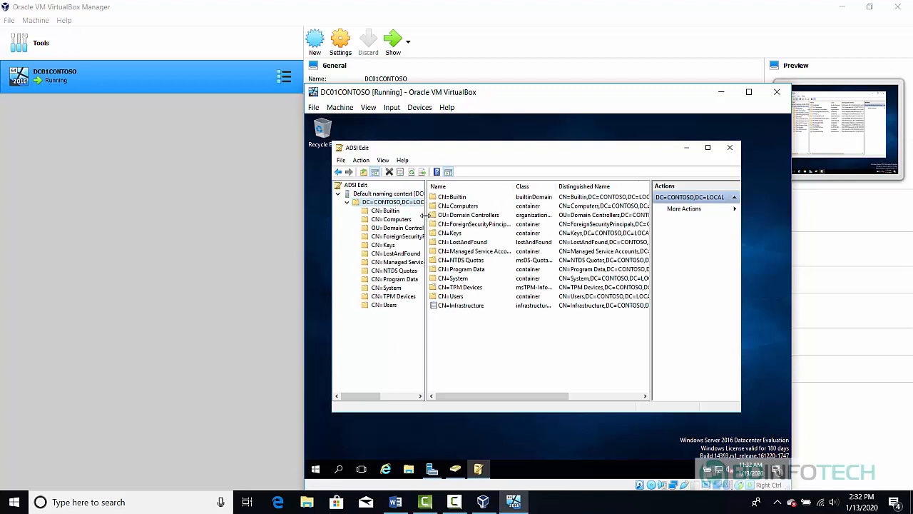
left_click_drag(425, 216, 452, 217)
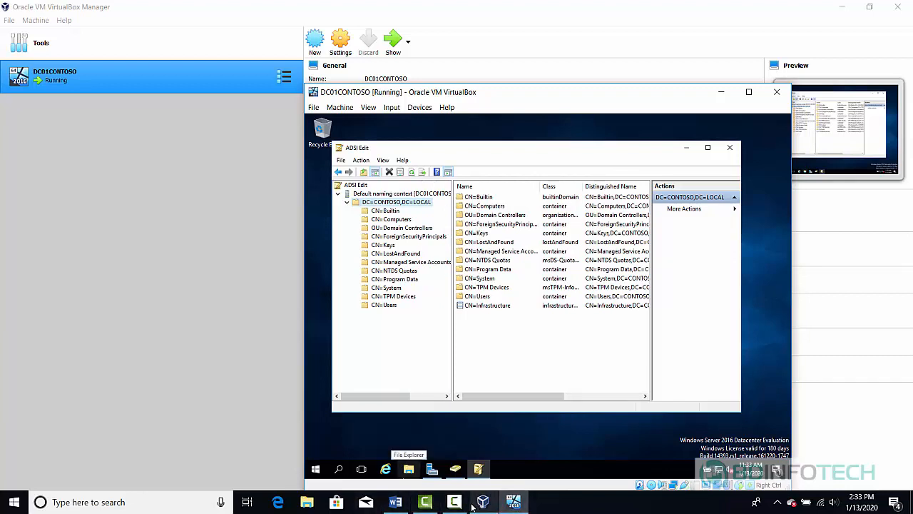
mouse_move(454, 501)
left_click(489, 484)
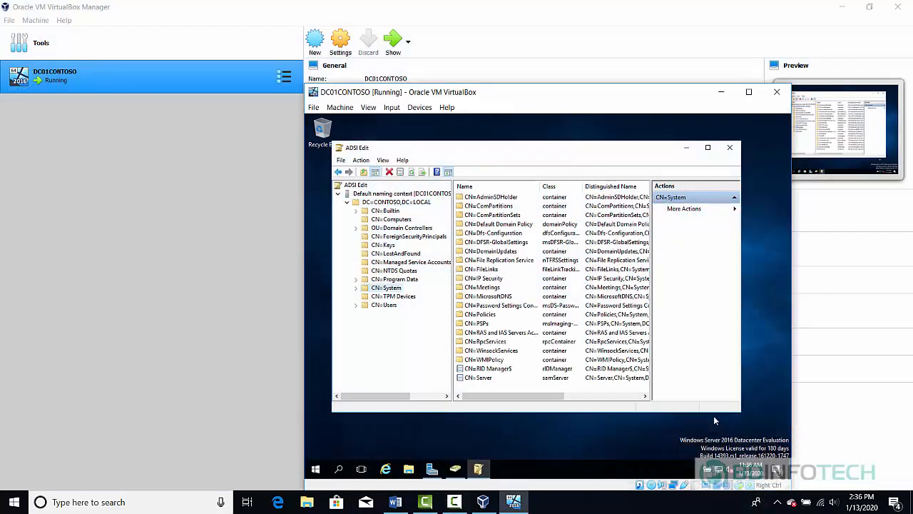
left_click(385, 202)
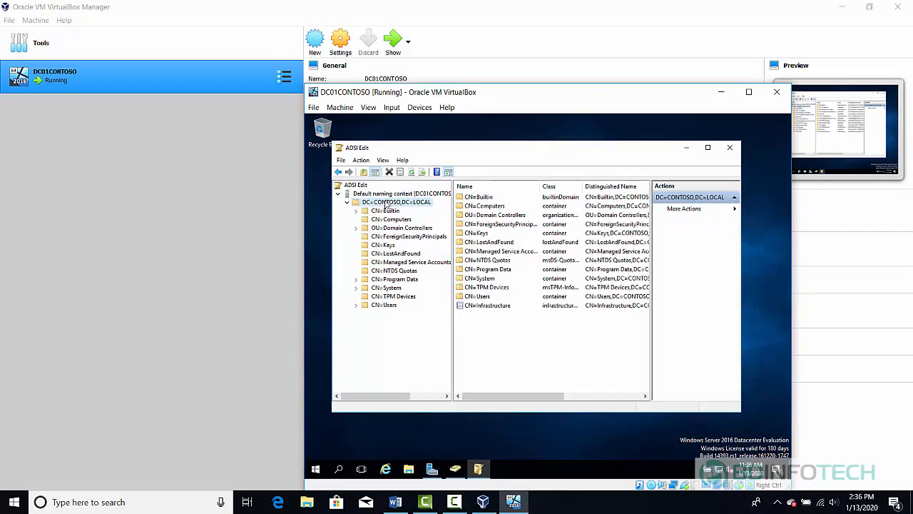
- Open DC=CONTOSO,DC=LOCAL Properties and widen the attribute name column
right_click(385, 203)
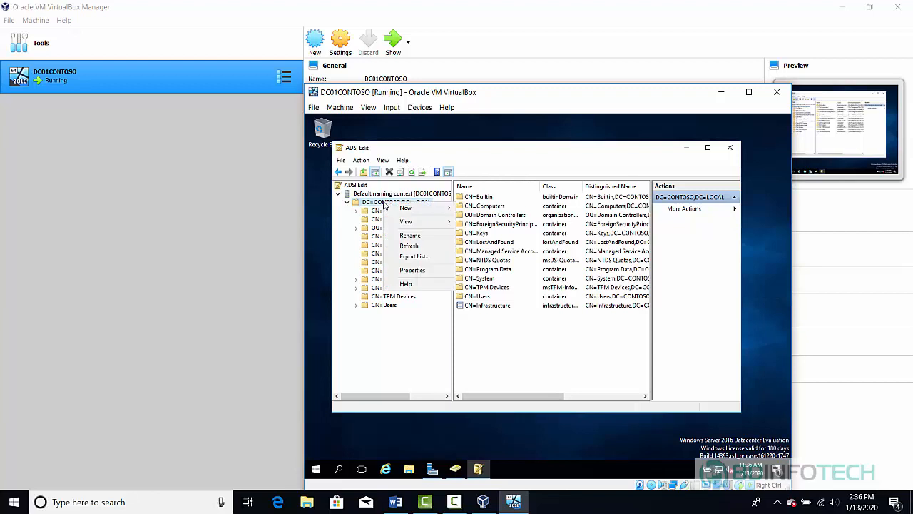
left_click(438, 271)
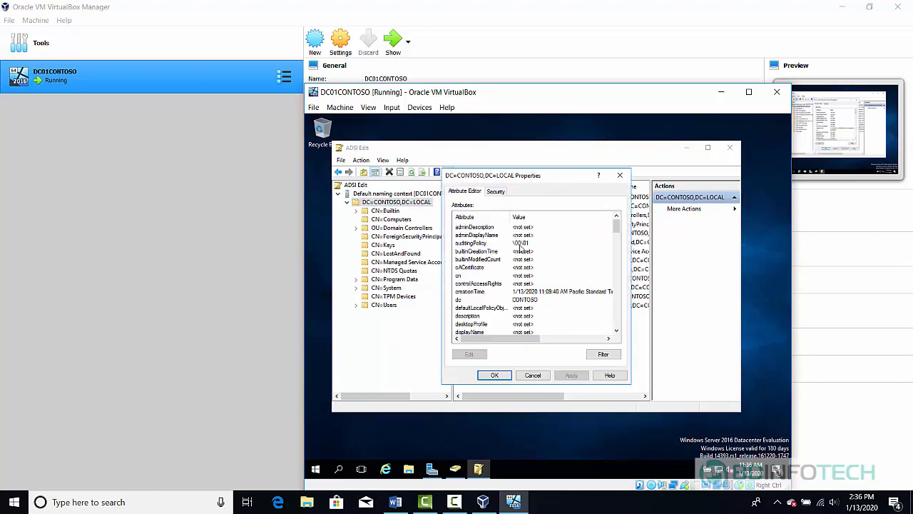
left_click_drag(509, 219, 523, 219)
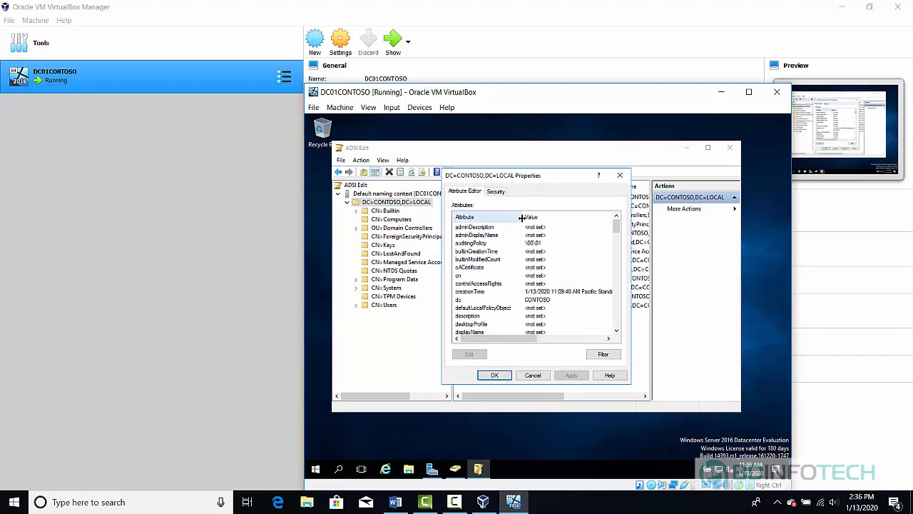
- Scroll down the Attribute Editor list and select ms-DS-MachineAccountQuota, currently 10
left_click(616, 331)
left_click(617, 331)
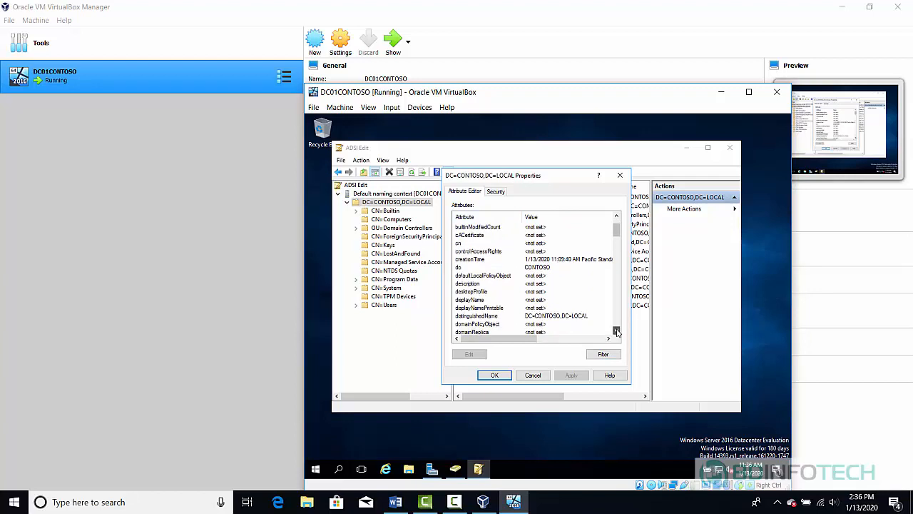
left_click(617, 331)
left_click(617, 331)
left_click(616, 331)
left_click(616, 331)
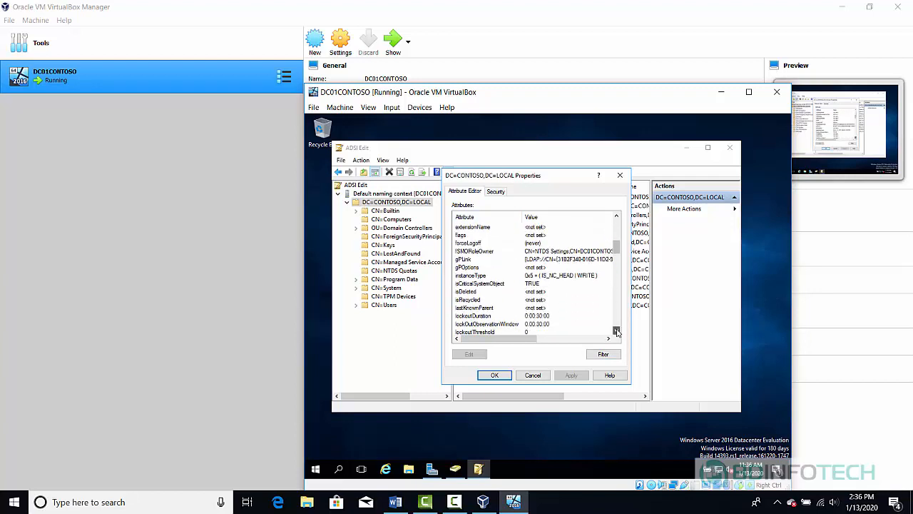
left_click(617, 331)
left_click(617, 331)
left_click(616, 331)
left_click(616, 331)
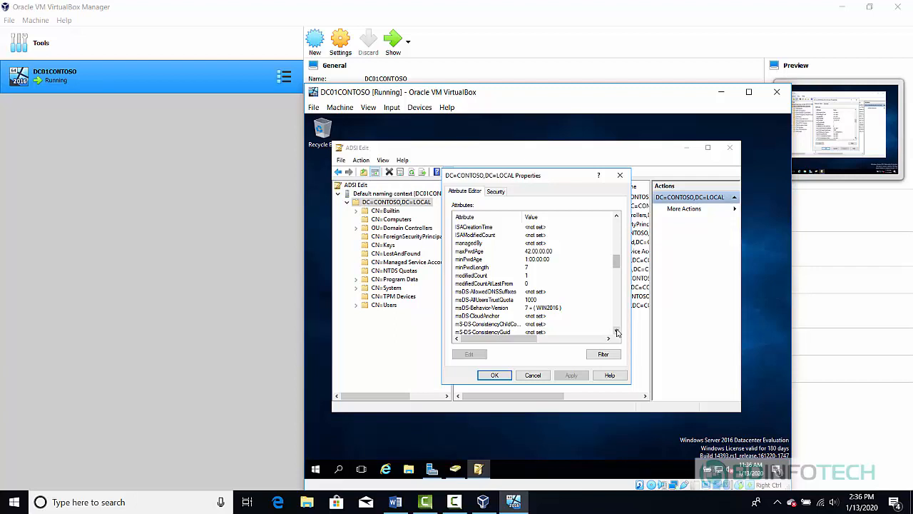
left_click(616, 331)
left_click(617, 331)
left_click(617, 331)
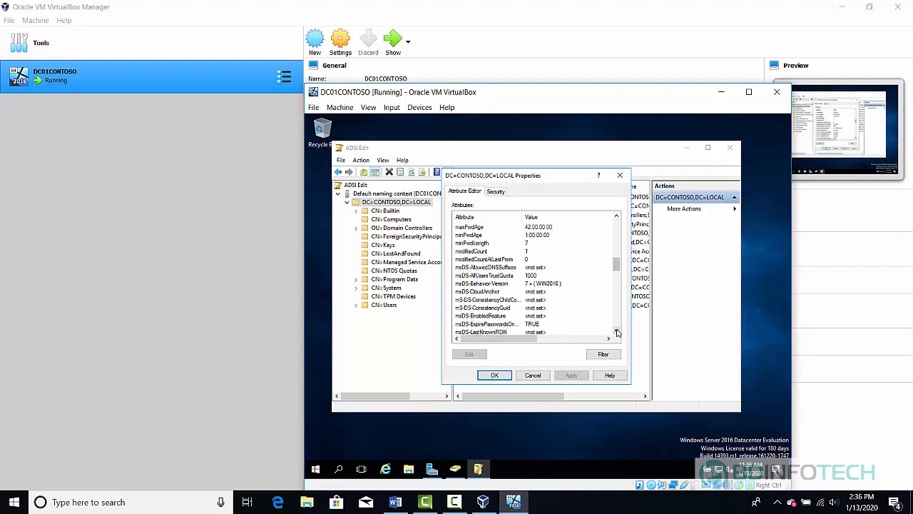
left_click(616, 331)
left_click(616, 331)
left_click(617, 331)
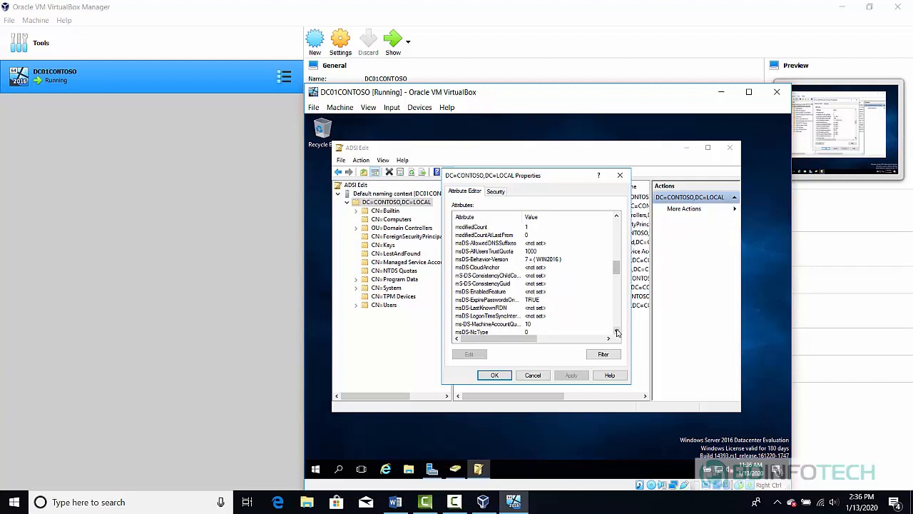
left_click(616, 331)
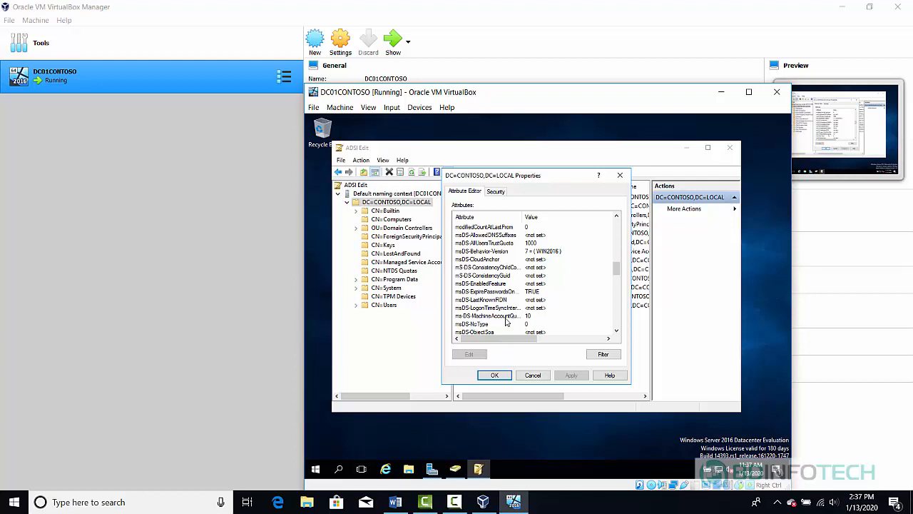
left_click(505, 318)
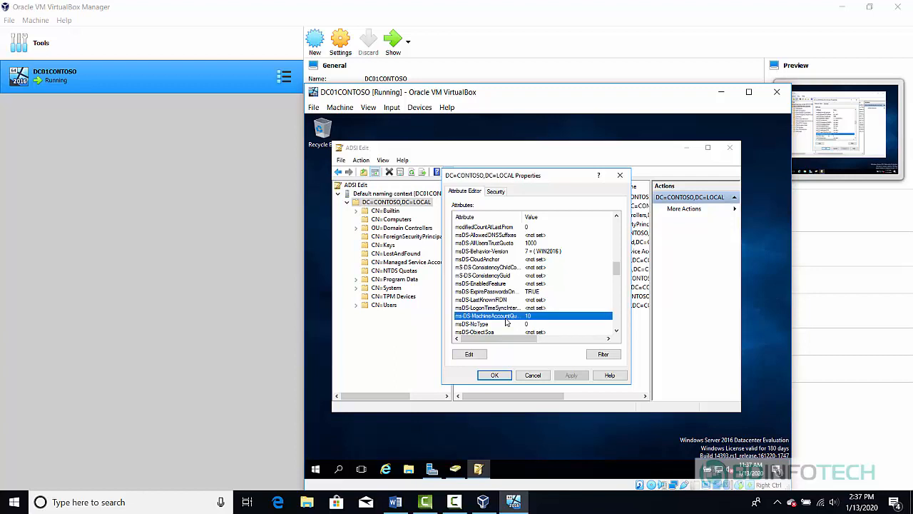
- Change ms-DS-MachineAccountQuota on DC=CONTOSO,DC=LOCAL to 0 and apply it in the Properties dialog
double_click(539, 316)
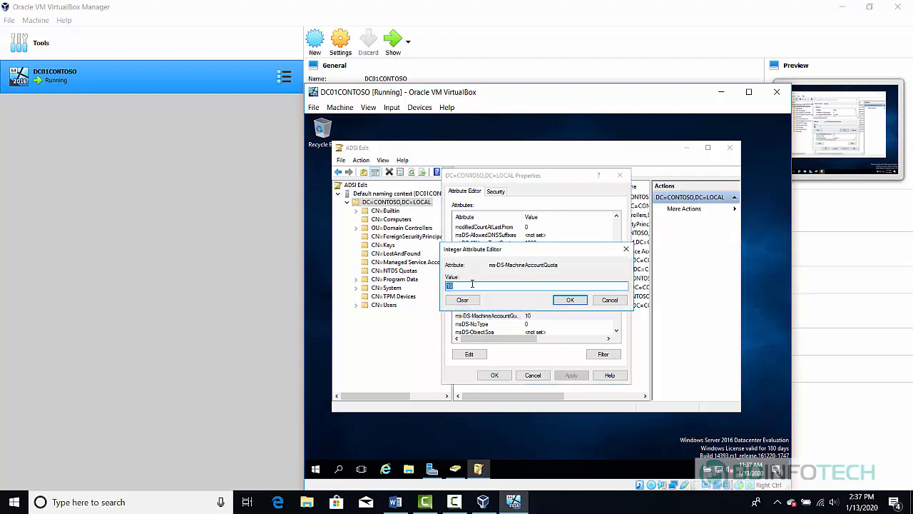
type("0")
left_click(568, 300)
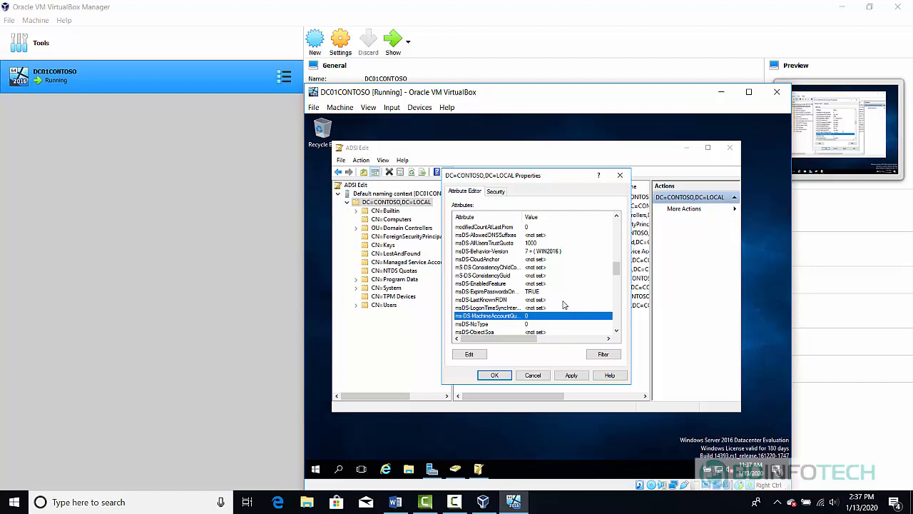
left_click(496, 375)
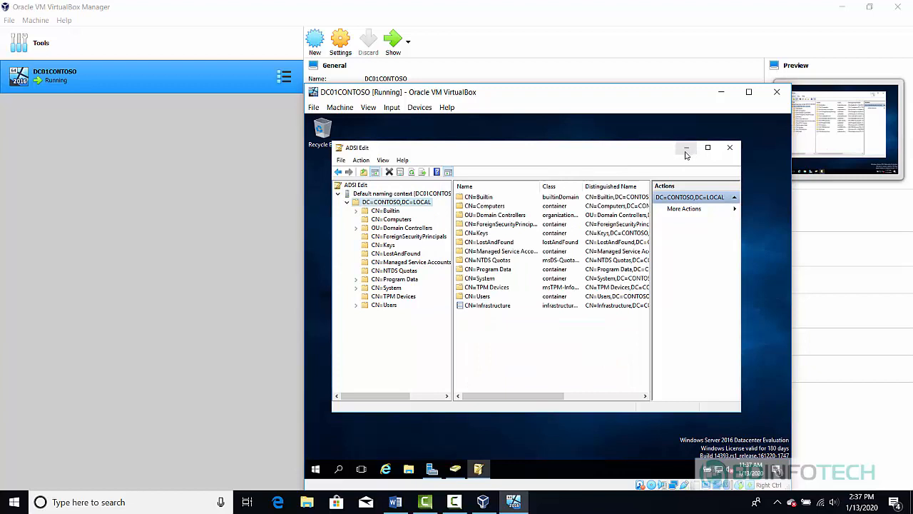
- Minimise ADSI Edit so Active Directory Users and Computers shows again
left_click(686, 149)
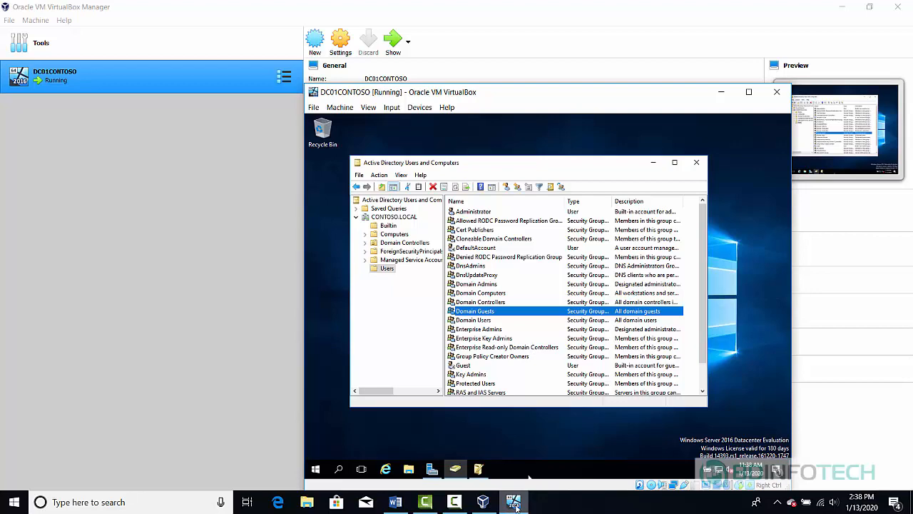
mouse_move(515, 505)
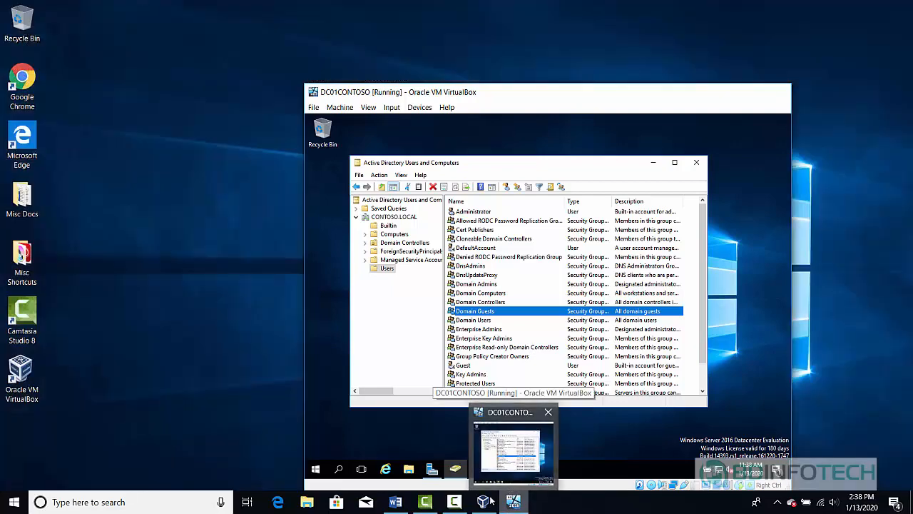